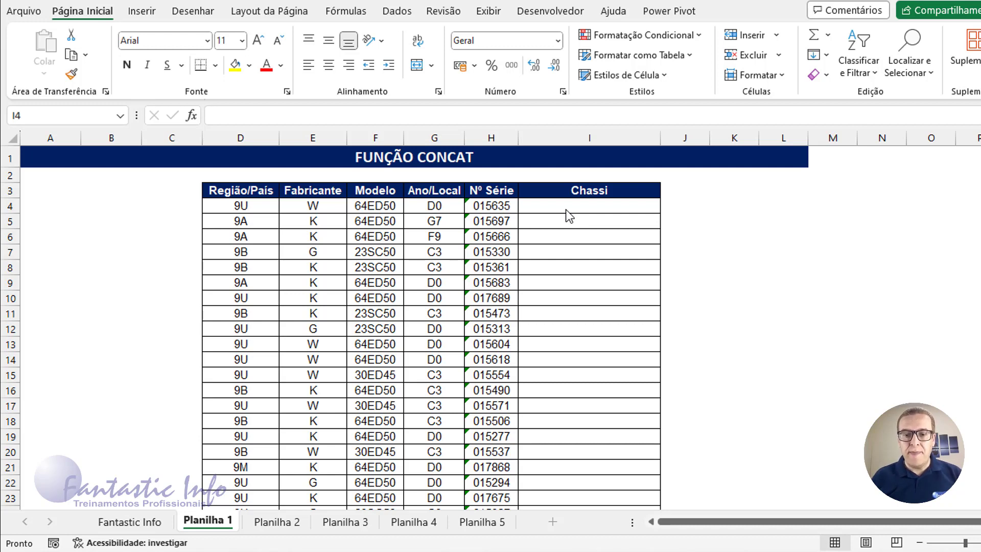
Step: Start a CONCAT formula in cell I4, the first cell of the Chassi column
{"action": "left_click", "coordinate": [565, 208]}
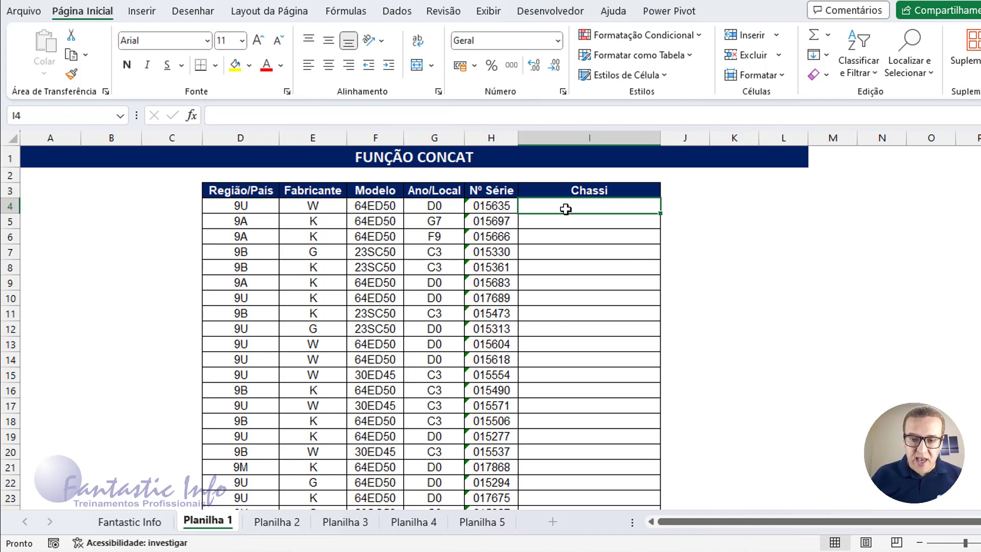
{"action": "type", "text": "="}
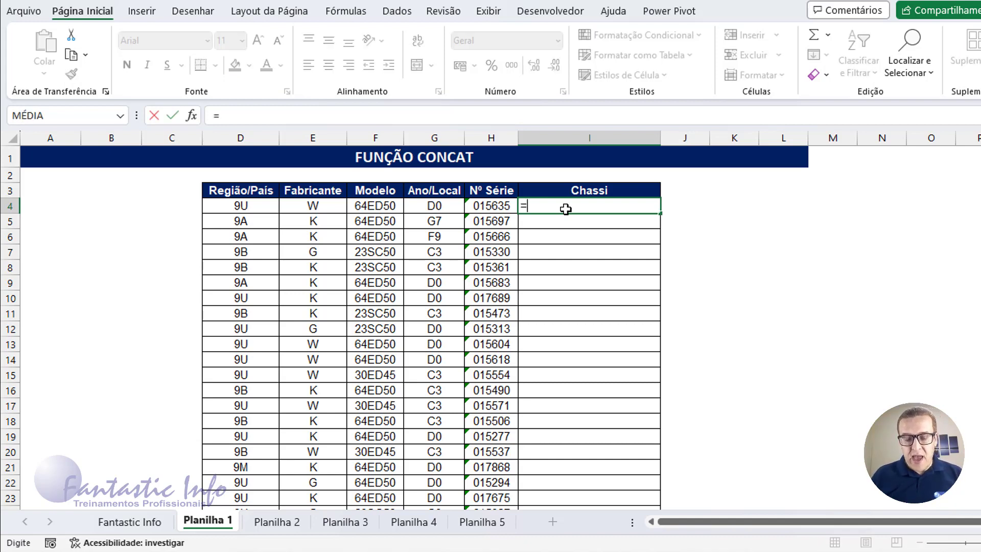
{"action": "type", "text": "C"}
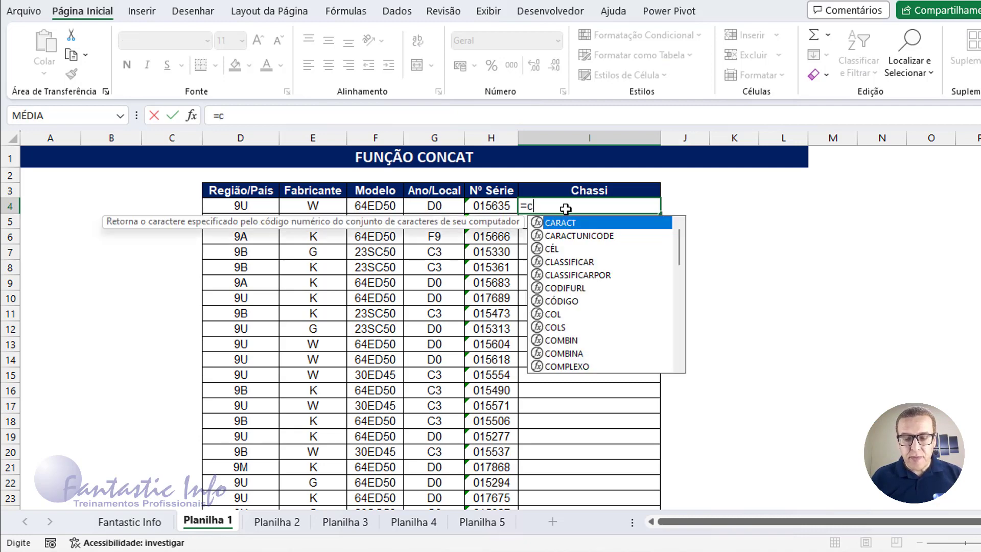
{"action": "key", "text": "BackSpace"}
{"action": "type", "text": "C"}
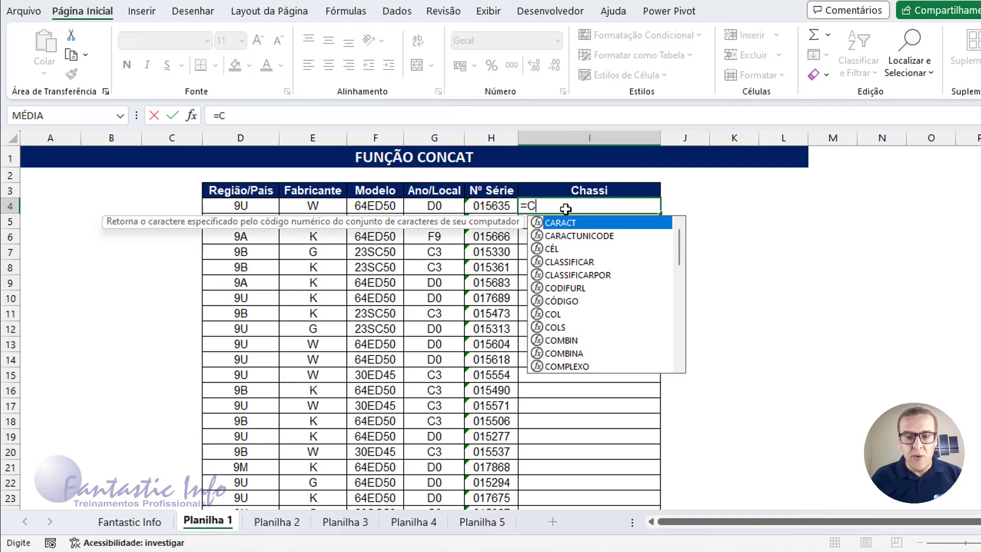
{"action": "type", "text": "ONCAT"}
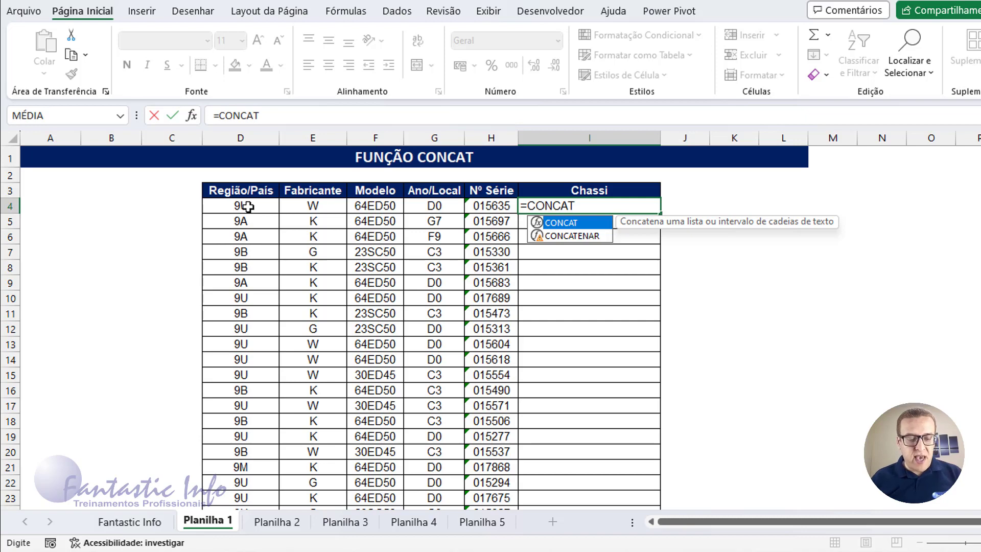
{"action": "type", "text": "("}
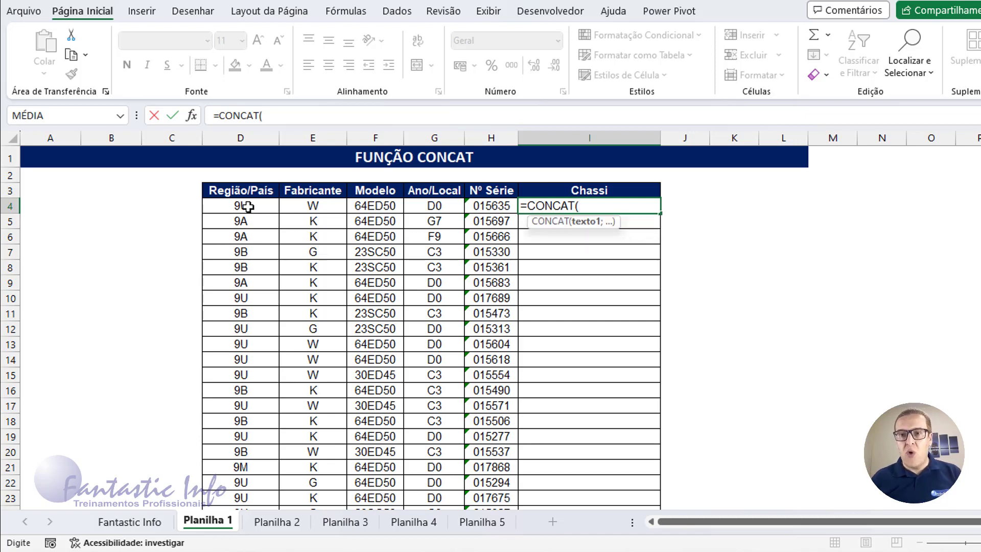
Step: Add D4, E4, F4, G4 and H4 to the CONCAT formula as separate arguments divided by semicolons
{"action": "left_click", "coordinate": [247, 206]}
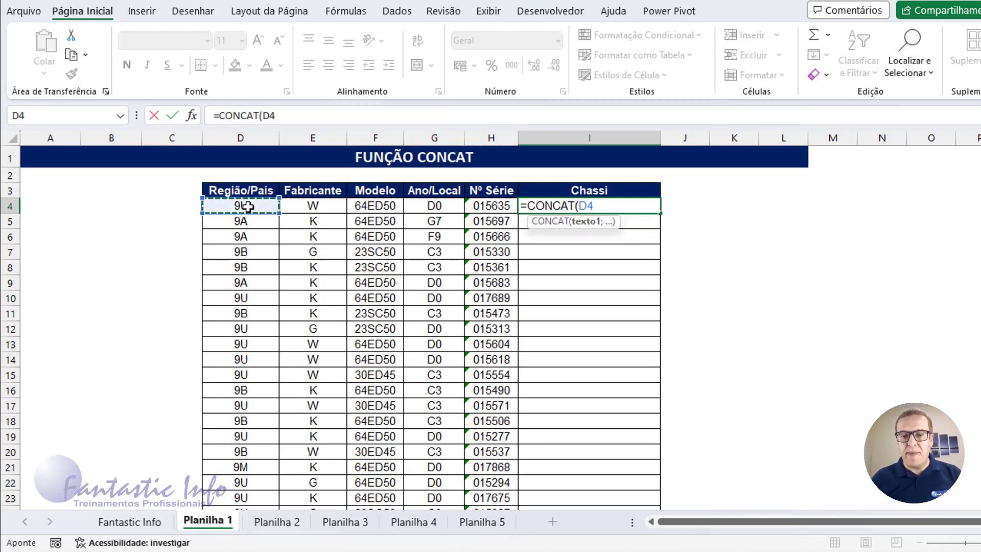
{"action": "type", "text": ";"}
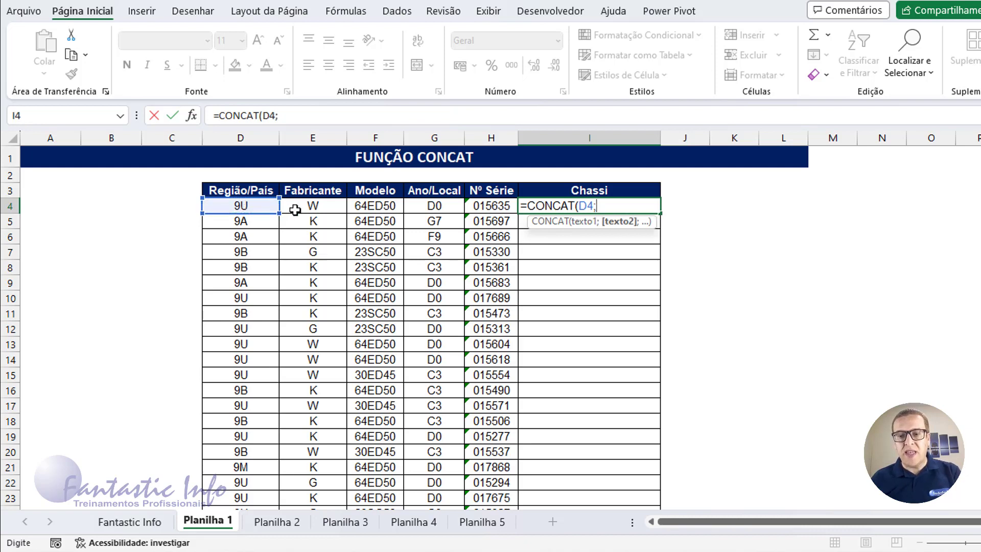
{"action": "left_click", "coordinate": [307, 207]}
{"action": "type", "text": ";"}
{"action": "left_click", "coordinate": [372, 204]}
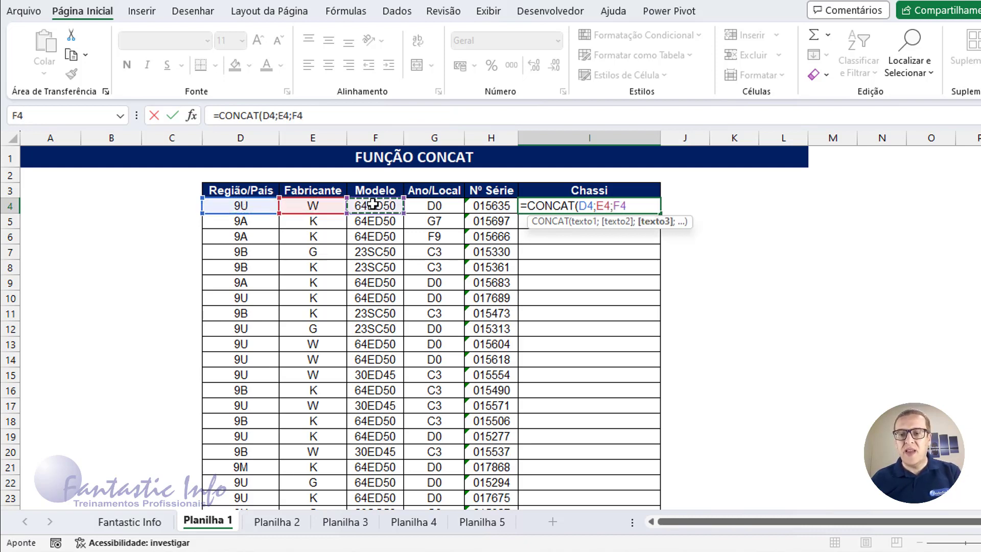
{"action": "type", "text": ";"}
{"action": "left_click", "coordinate": [432, 206]}
{"action": "type", "text": ";"}
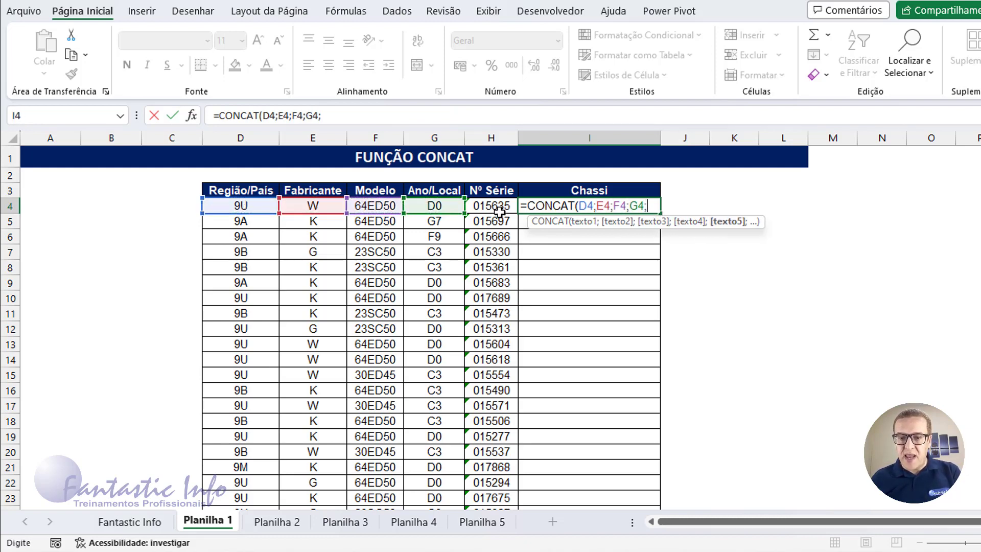
{"action": "left_click", "coordinate": [498, 209]}
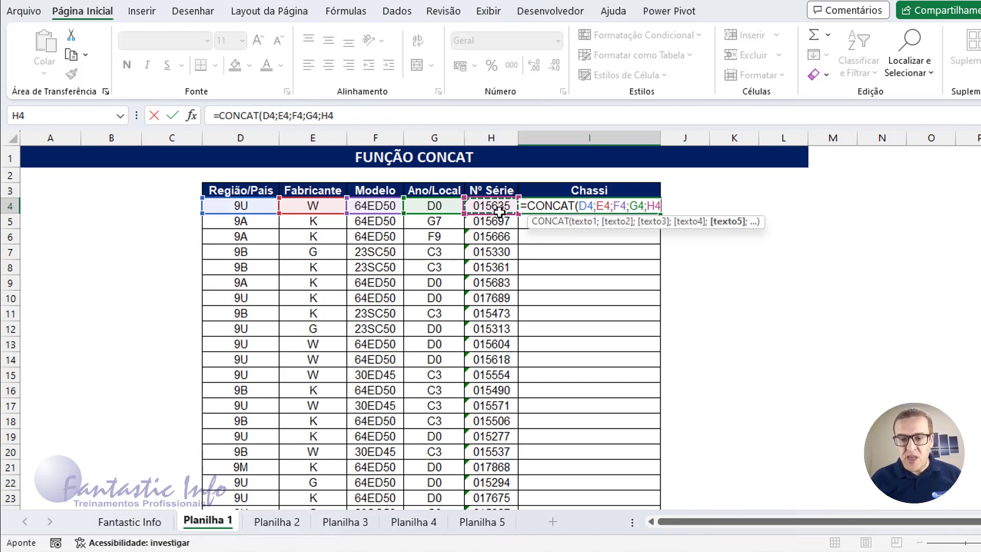
Step: Remove all the individual cell references from the CONCAT formula, keeping only its opening
{"action": "key", "text": "BackSpace"}
{"action": "key", "text": "BackSpace"}
{"action": "key", "text": "BackSpace"}
{"action": "key", "text": "BackSpace"}
{"action": "key", "text": "BackSpace"}
{"action": "key", "text": "BackSpace"}
{"action": "key", "text": "BackSpace"}
{"action": "key", "text": "BackSpace"}
{"action": "key", "text": "BackSpace"}
{"action": "key", "text": "BackSpace"}
{"action": "key", "text": "BackSpace"}
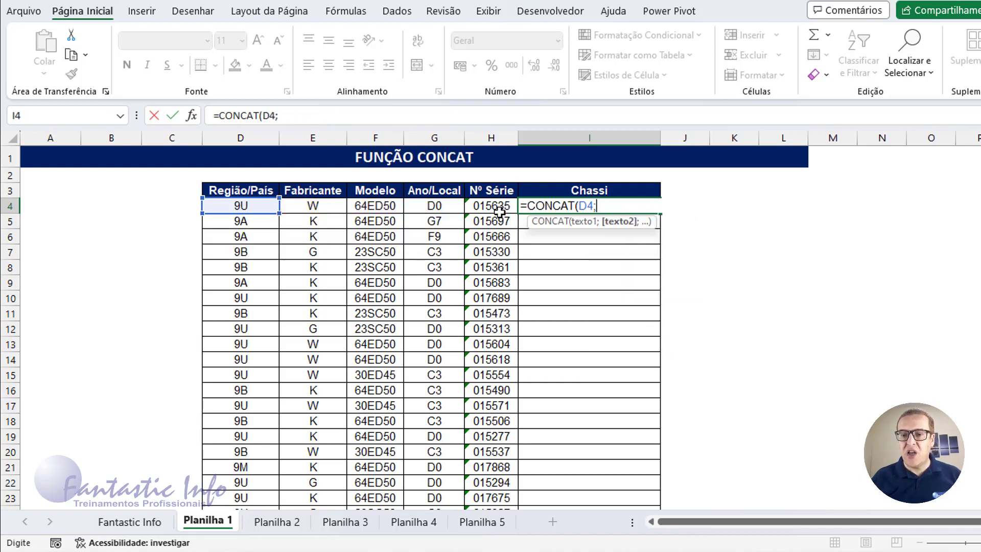
{"action": "key", "text": "BackSpace"}
{"action": "key", "text": "BackSpace"}
{"action": "key", "text": "BackSpace"}
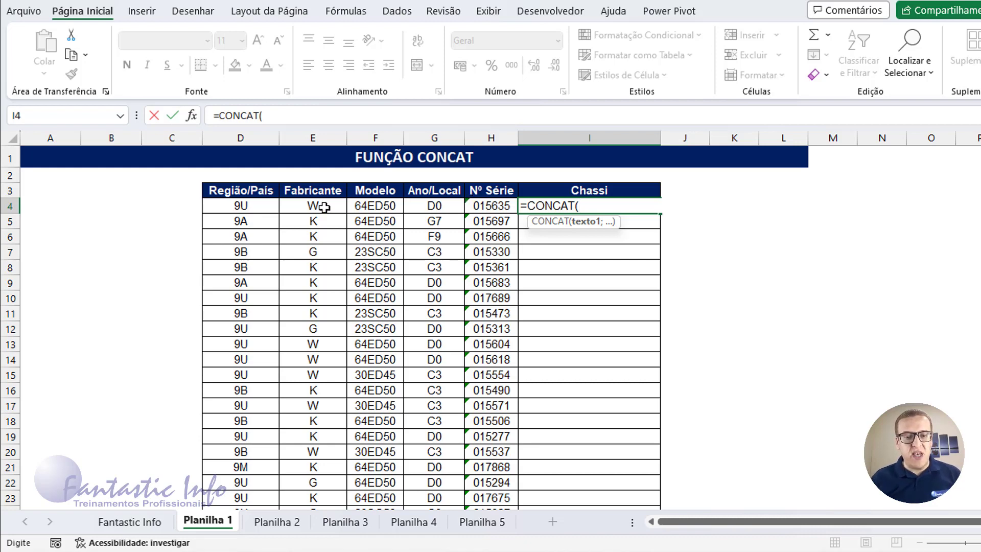
Step: Complete the formula in I4 with the single range D4:H4, as =CONCAT(D4:H4)
{"action": "left_click", "coordinate": [246, 207]}
{"action": "left_click_drag", "start_coordinate": [368, 199], "coordinate": [485, 209]}
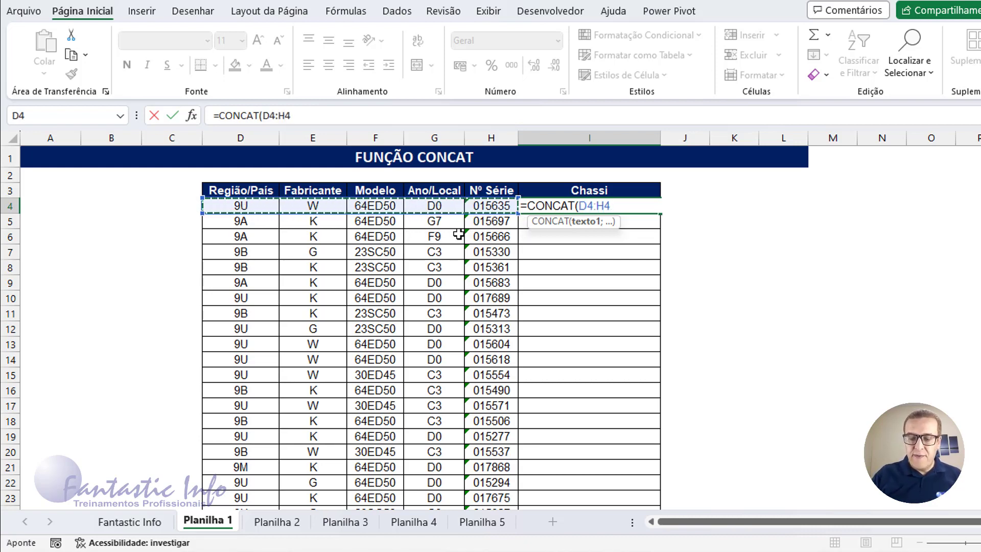
{"action": "type", "text": ")"}
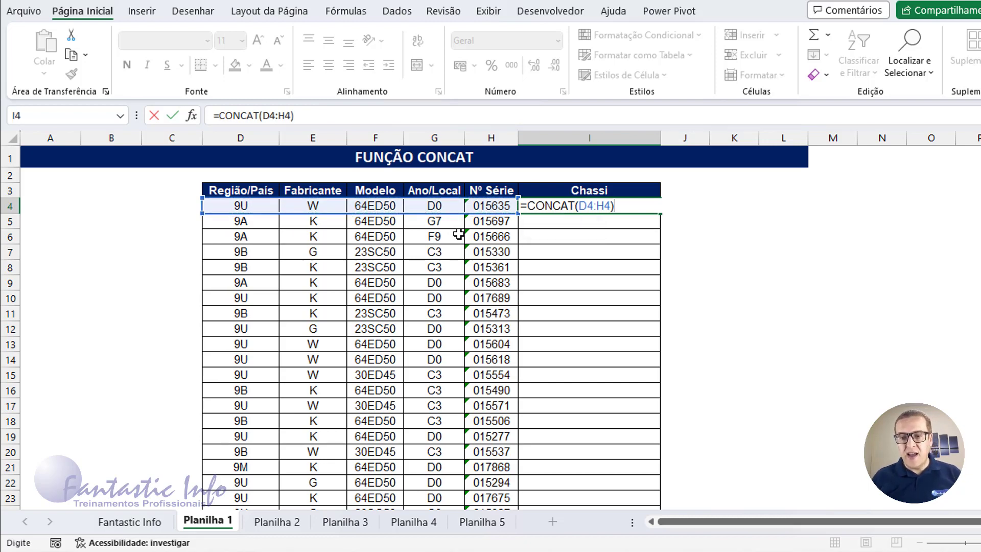
{"action": "key", "text": "Return"}
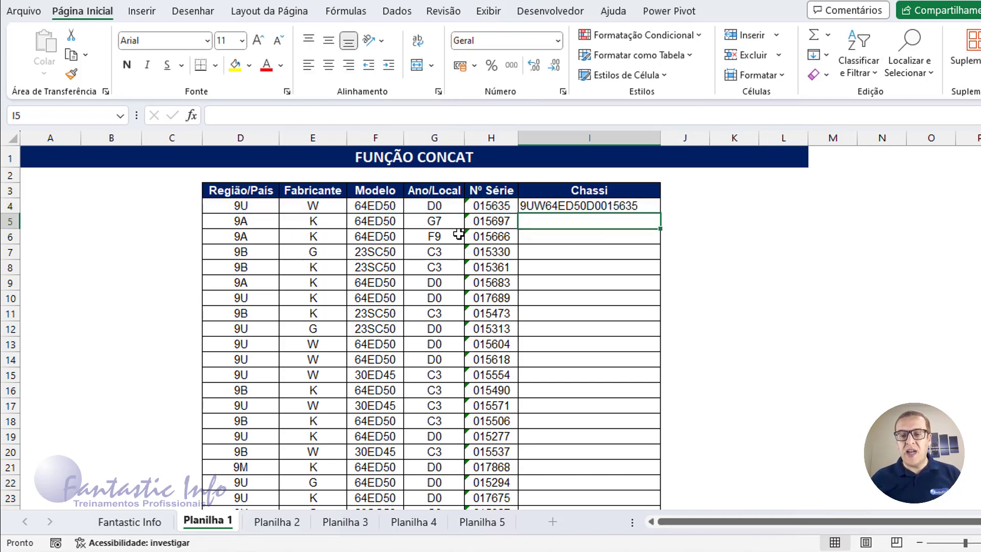
Step: Fill the CONCAT formula from I4 down through all rows of the Chassi column and check the filled rows
{"action": "left_click", "coordinate": [616, 205]}
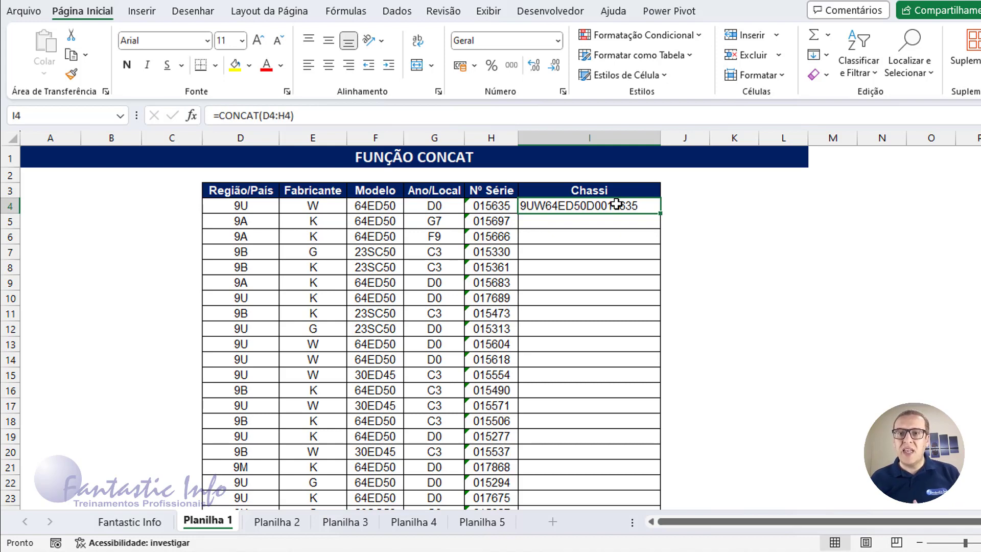
{"action": "double_click", "coordinate": [661, 215]}
{"action": "double_click", "coordinate": [660, 215]}
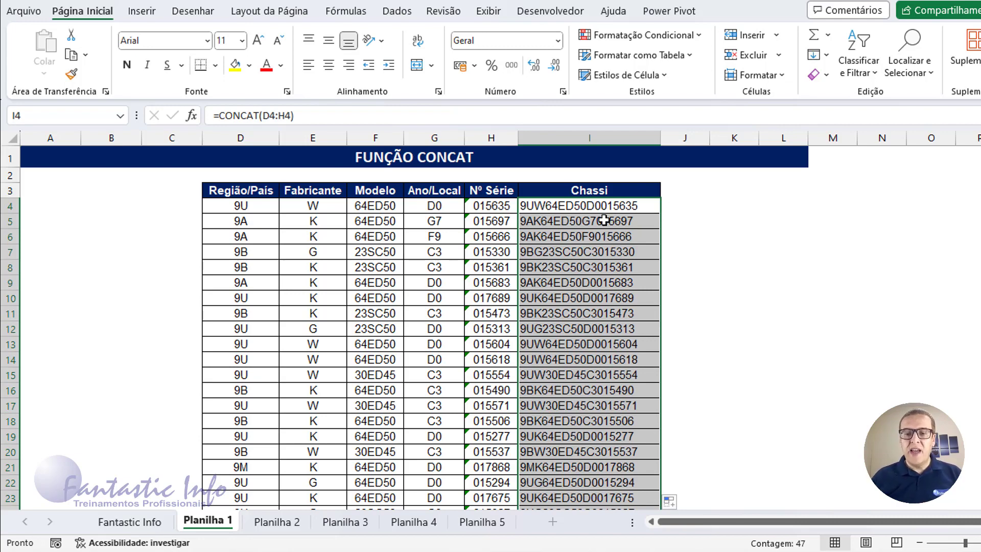
{"action": "scroll", "coordinate": [593, 301], "scroll_direction": "down", "scroll_amount": 10}
{"action": "scroll", "coordinate": [593, 302], "scroll_direction": "up", "scroll_amount": 10}
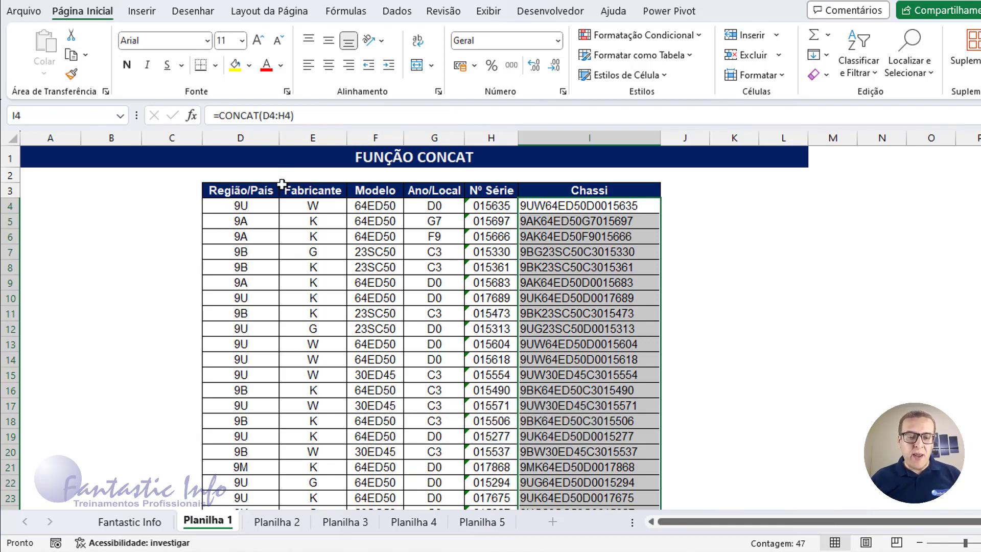
Step: On sheet Planilha 2, enter =D4&E4&F4&G4&H4 in cell I4 and fill it down the whole Chassi column
{"action": "left_click", "coordinate": [285, 527]}
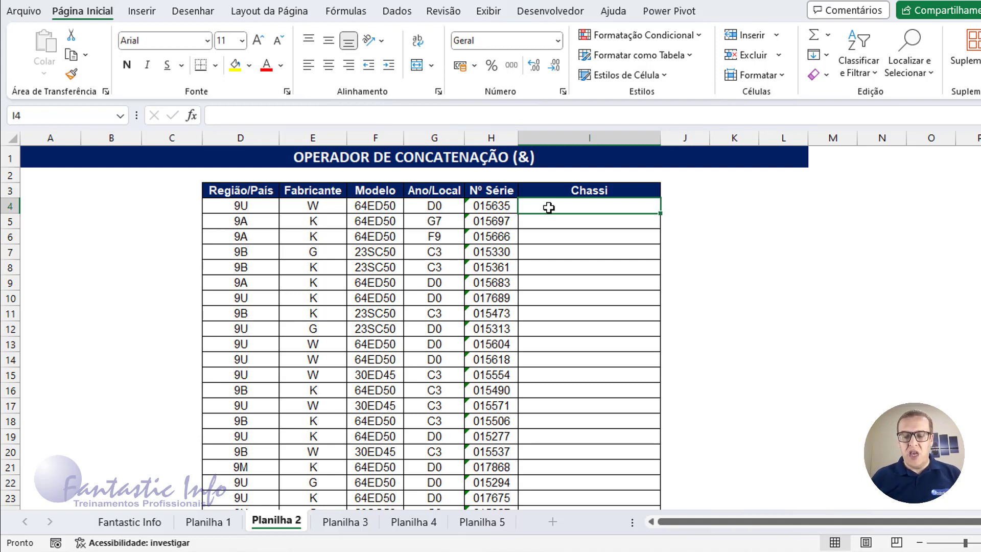
{"action": "type", "text": "="}
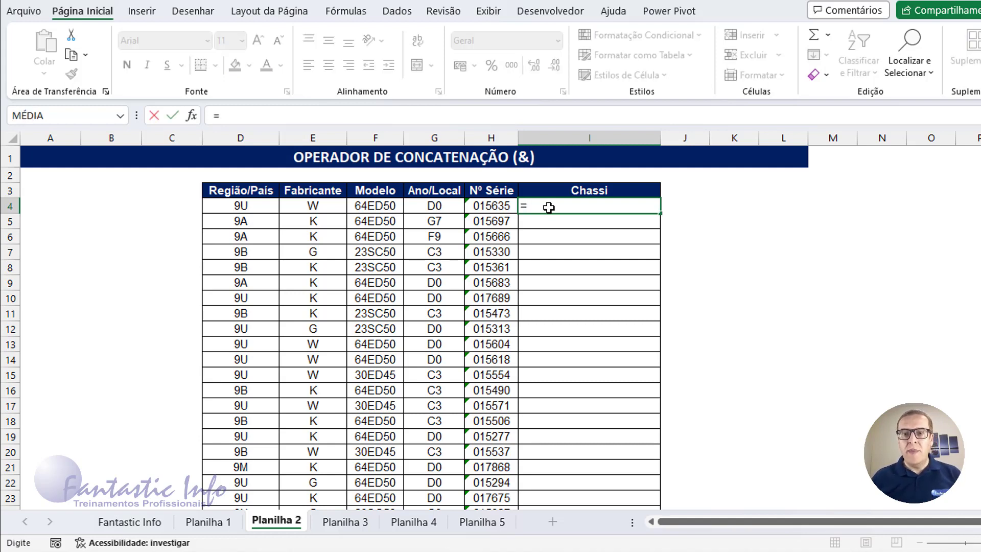
{"action": "left_click", "coordinate": [265, 206]}
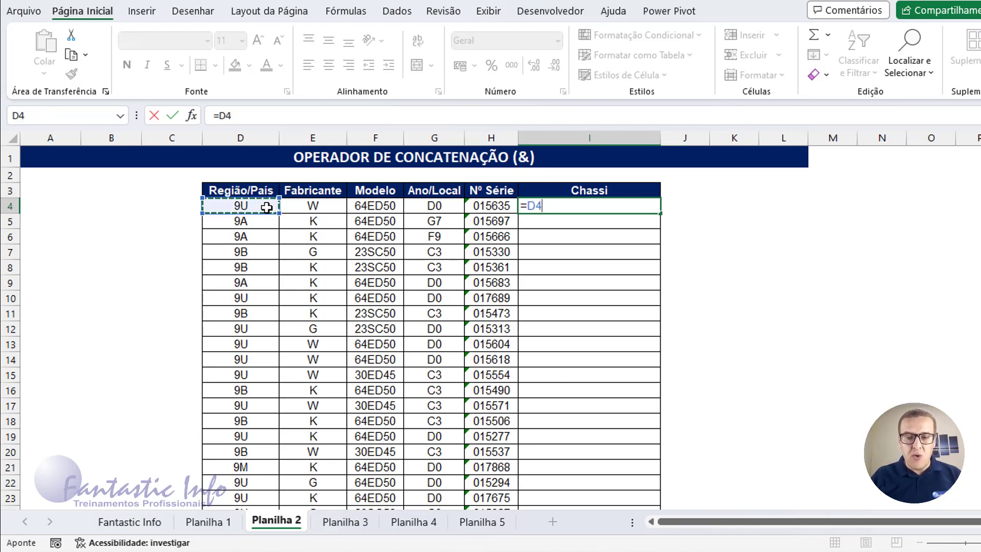
{"action": "type", "text": "&"}
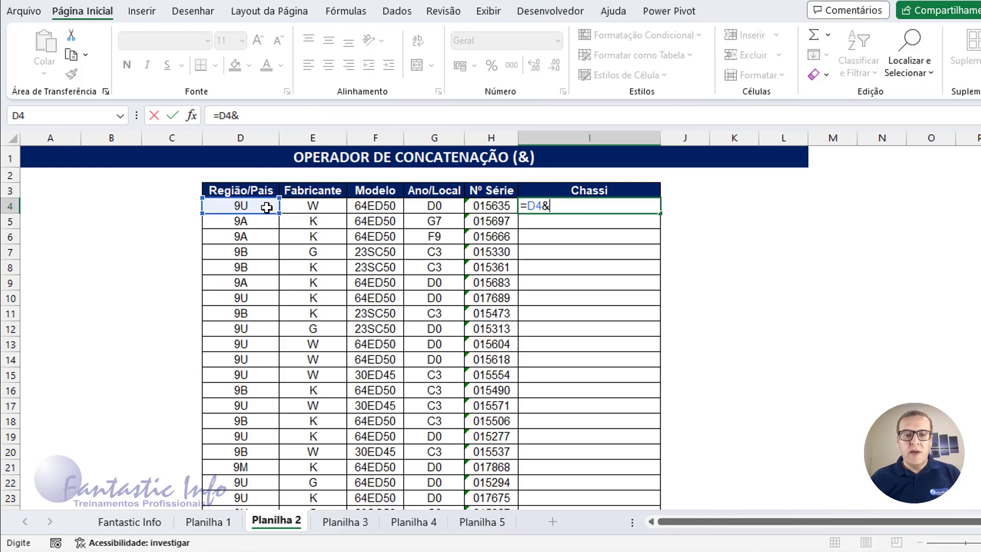
{"action": "left_click", "coordinate": [308, 209]}
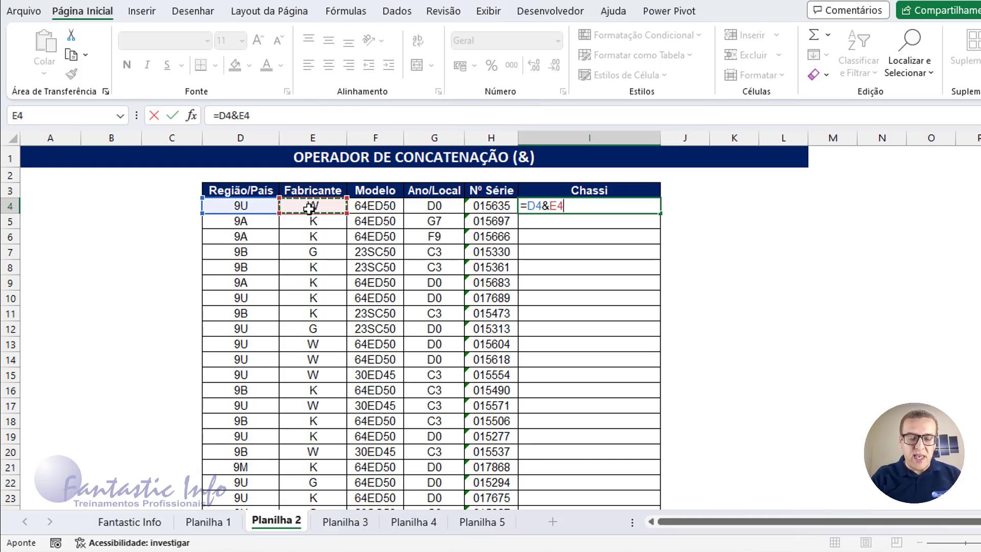
{"action": "type", "text": "&"}
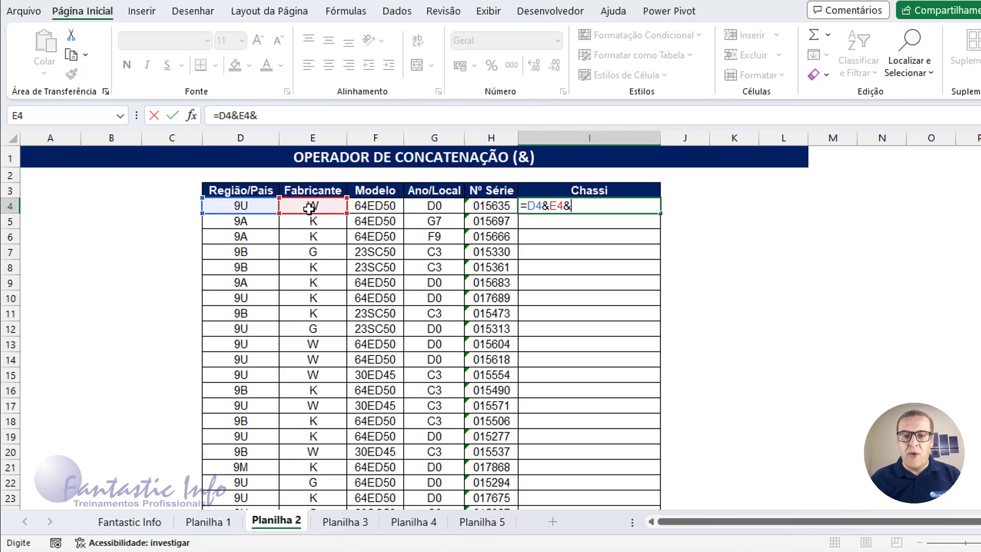
{"action": "left_click", "coordinate": [381, 209]}
{"action": "type", "text": "&"}
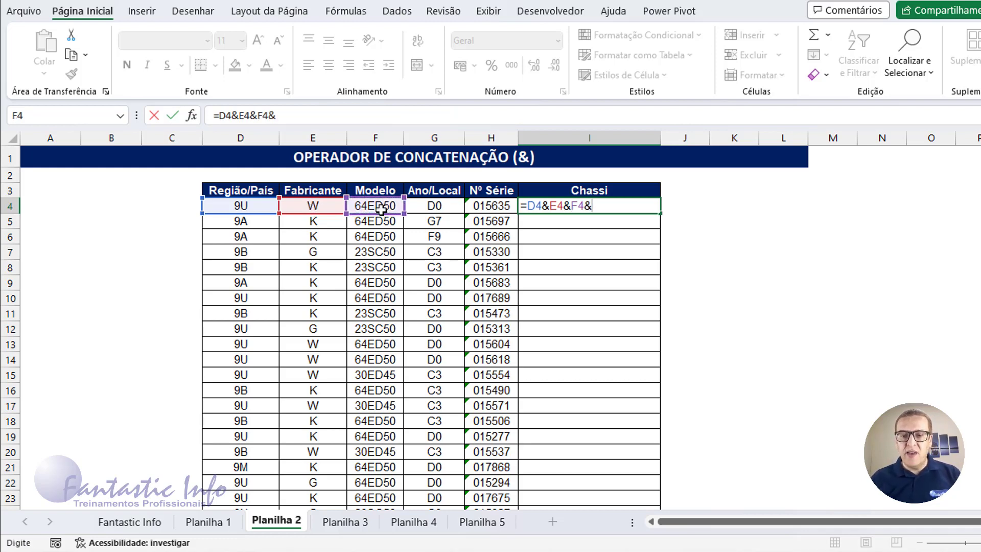
{"action": "left_click", "coordinate": [422, 206]}
{"action": "type", "text": "&"}
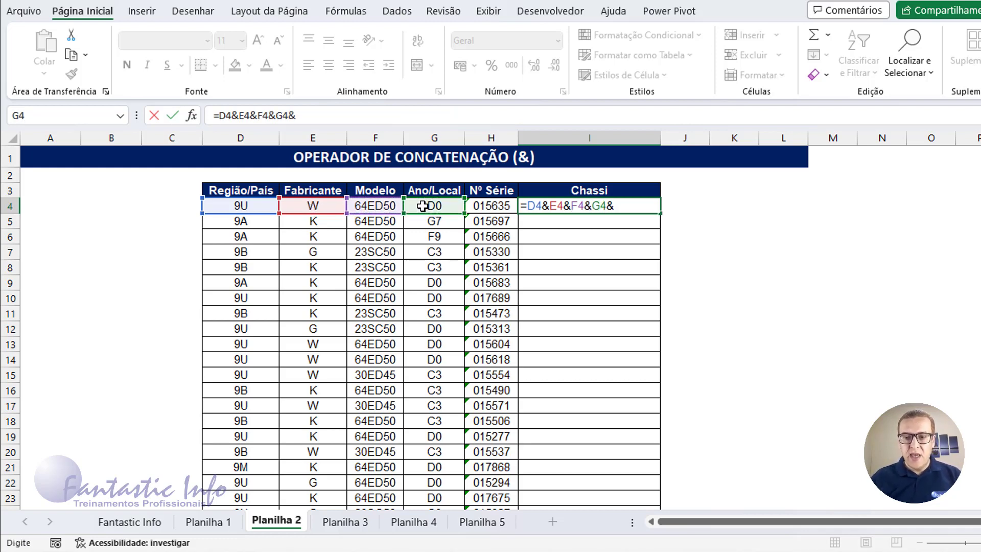
{"action": "left_click", "coordinate": [497, 206]}
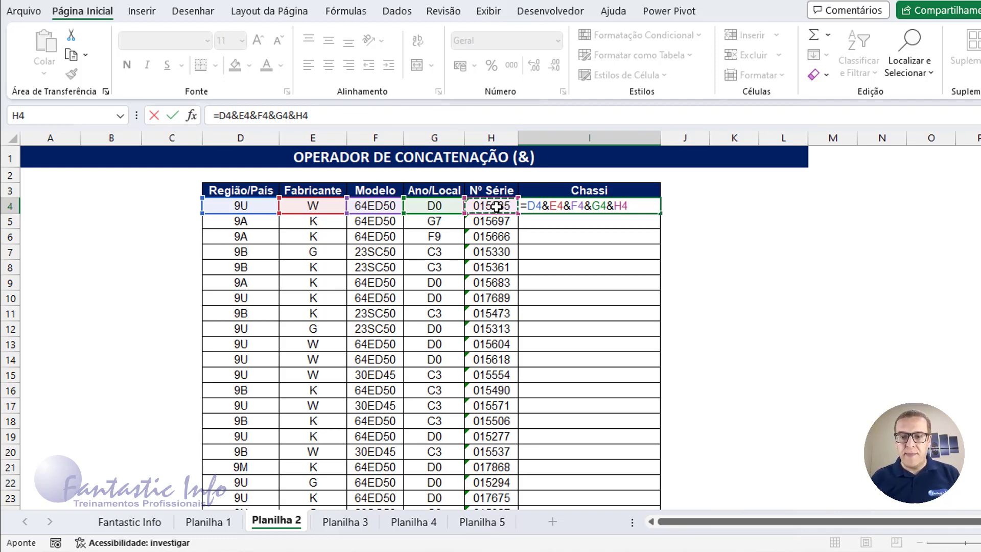
{"action": "key", "text": "ctrl+Return"}
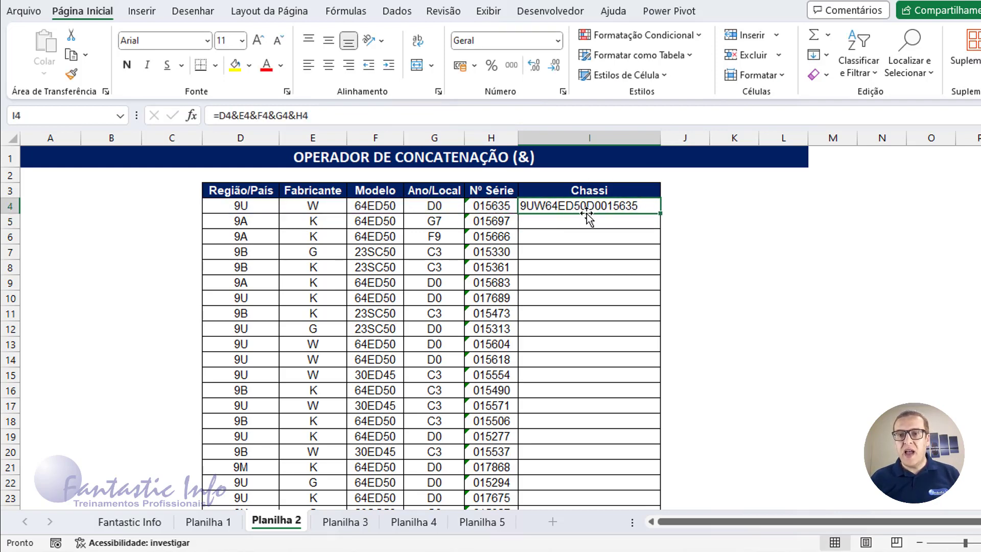
{"action": "left_click", "coordinate": [661, 214]}
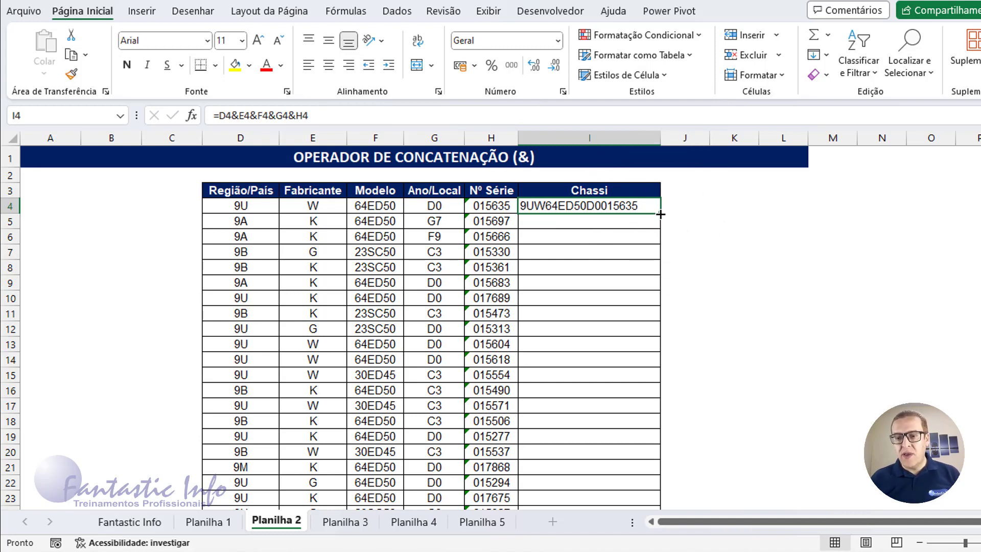
{"action": "double_click", "coordinate": [661, 214]}
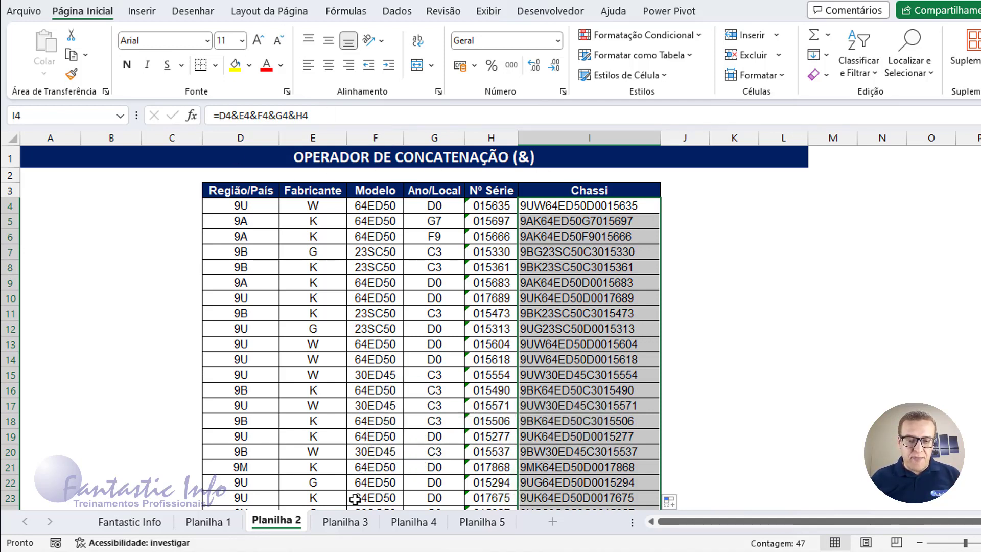
Step: On sheet Planilha 3, start a UNIRTEXTO formula in cell I4 with a single space " " as the delimiter
{"action": "left_click", "coordinate": [344, 521]}
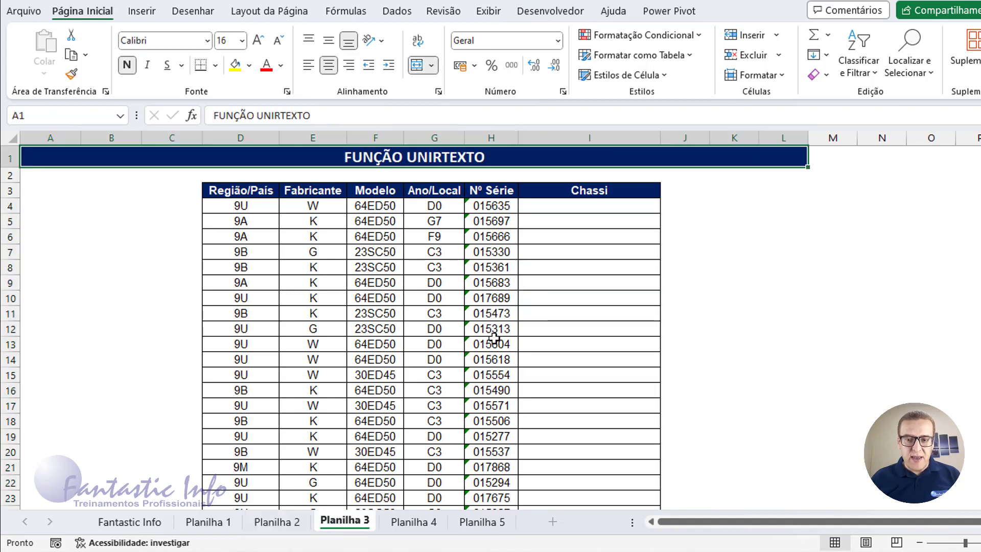
{"action": "left_click", "coordinate": [553, 211]}
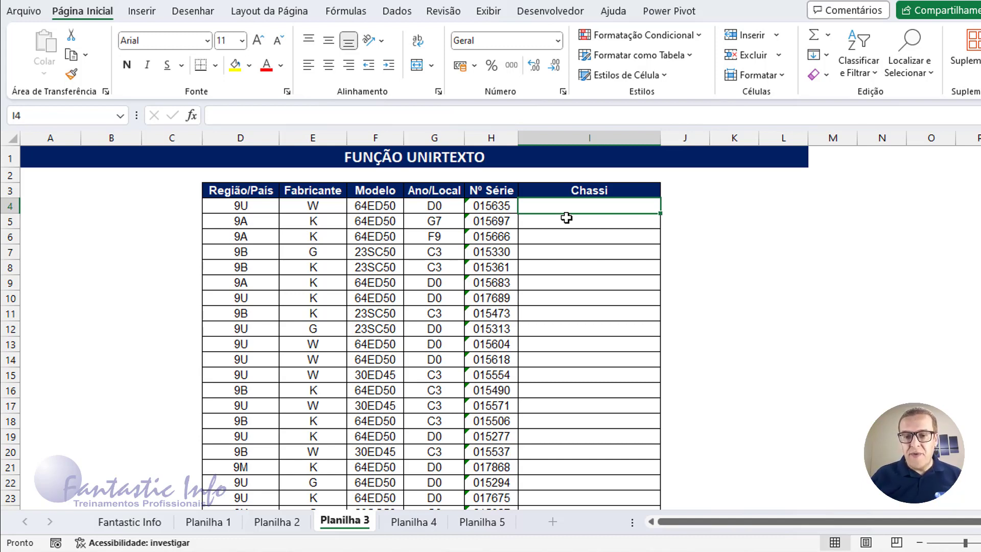
{"action": "type", "text": "=UNI"}
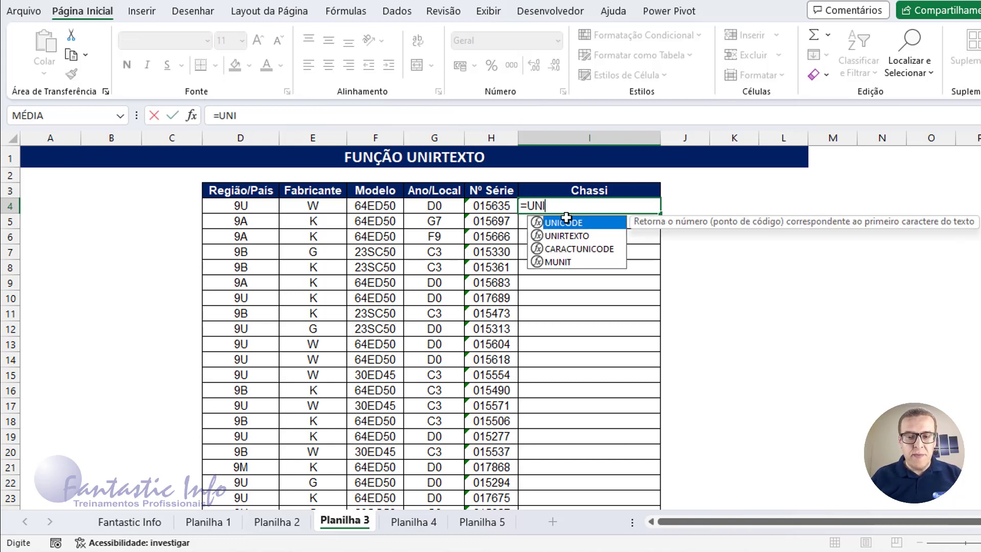
{"action": "type", "text": "RT"}
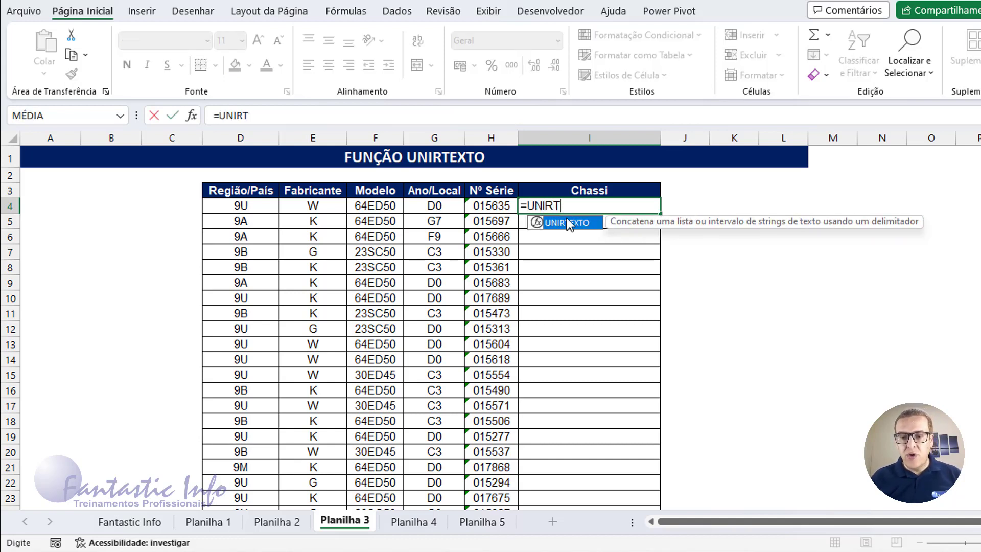
{"action": "double_click", "coordinate": [567, 222]}
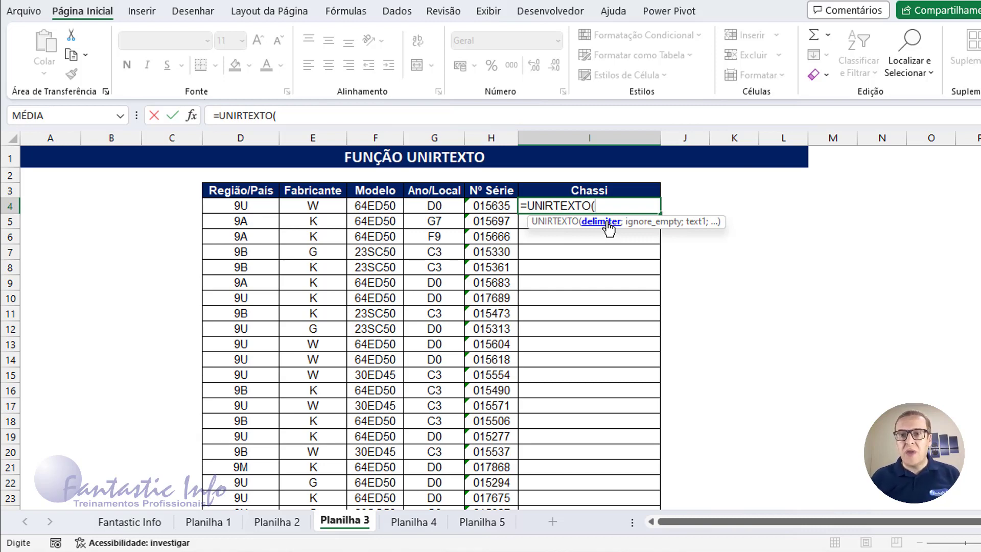
{"action": "type", "text": "\""}
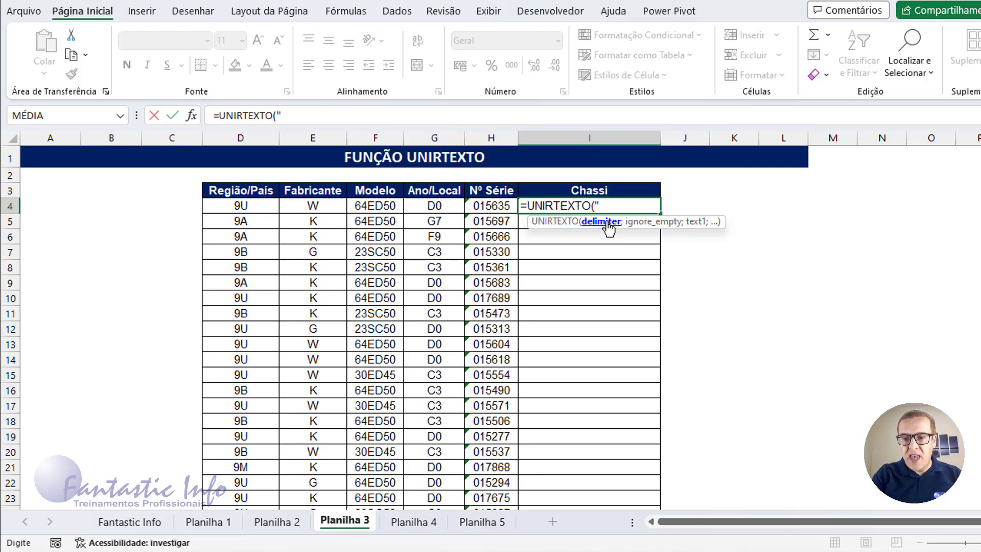
{"action": "type", "text": " \""}
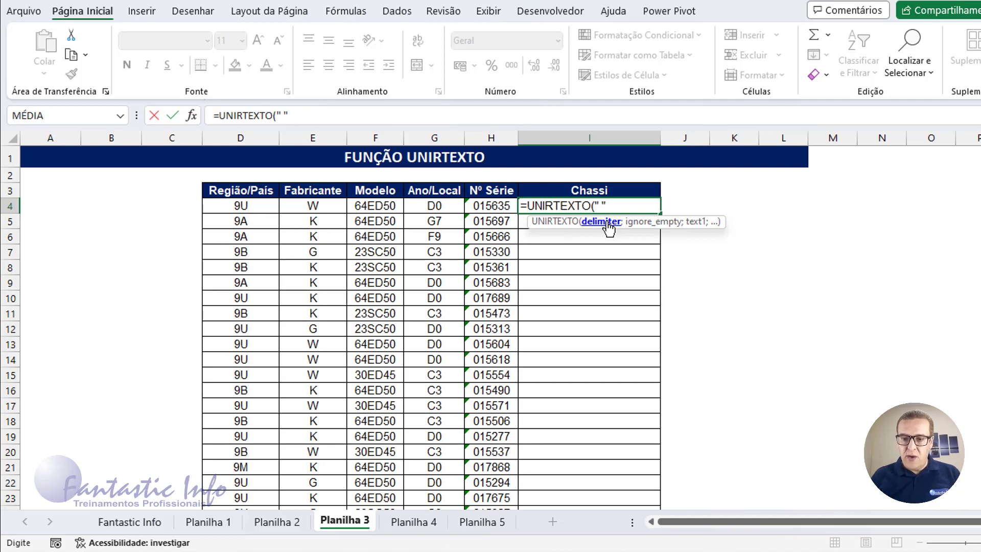
Step: Complete the UNIRTEXTO formula in I4 with FALSO and the range D4:H4, and fill it down the whole Chassi column
{"action": "type", "text": ";"}
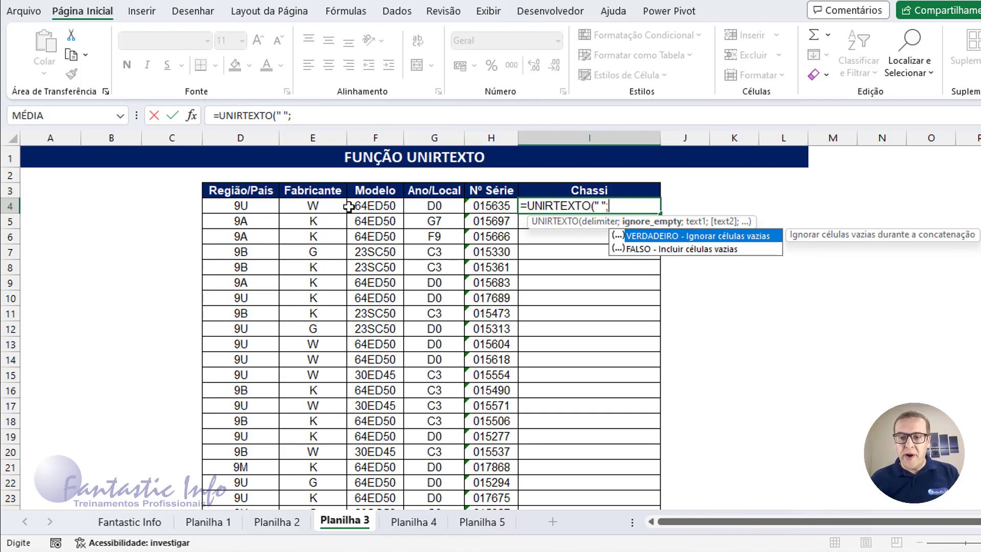
{"action": "double_click", "coordinate": [642, 249]}
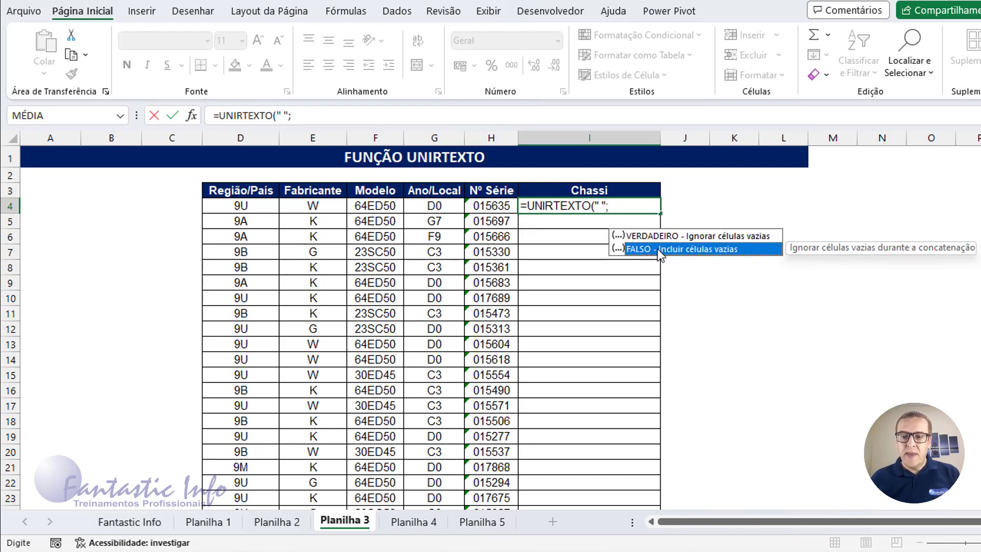
{"action": "type", "text": ";"}
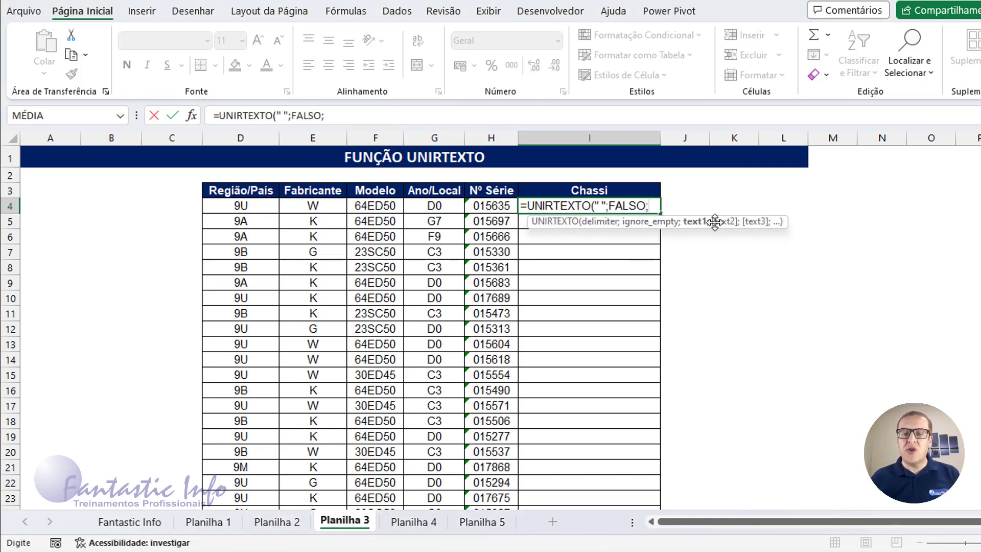
{"action": "left_click_drag", "start_coordinate": [244, 207], "coordinate": [491, 207]}
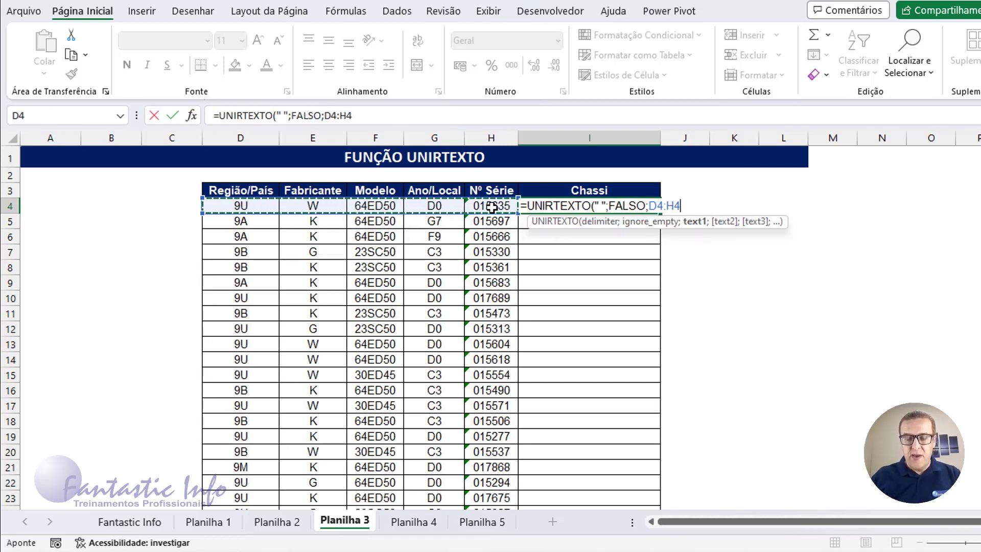
{"action": "type", "text": ")"}
{"action": "key", "text": "Return"}
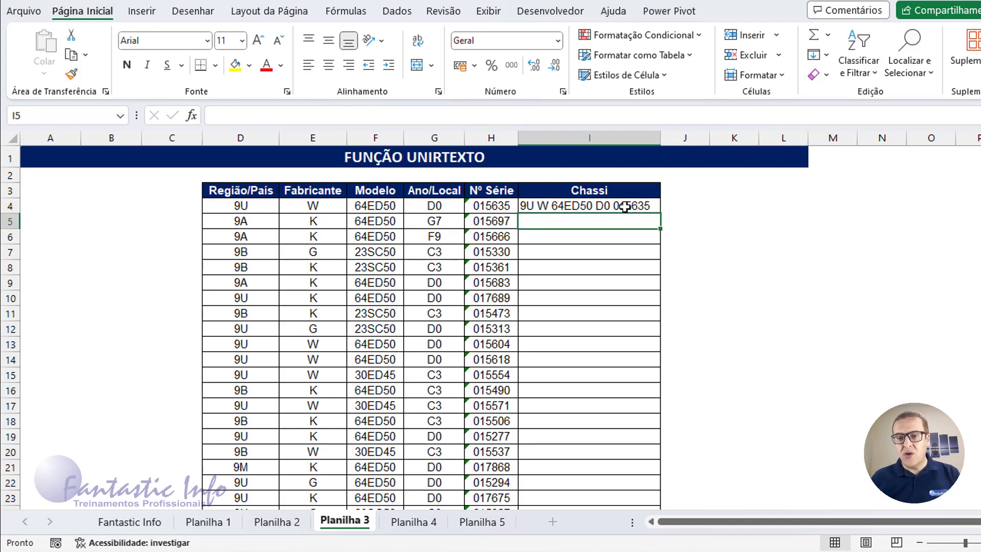
{"action": "left_click", "coordinate": [653, 207]}
{"action": "double_click", "coordinate": [661, 213]}
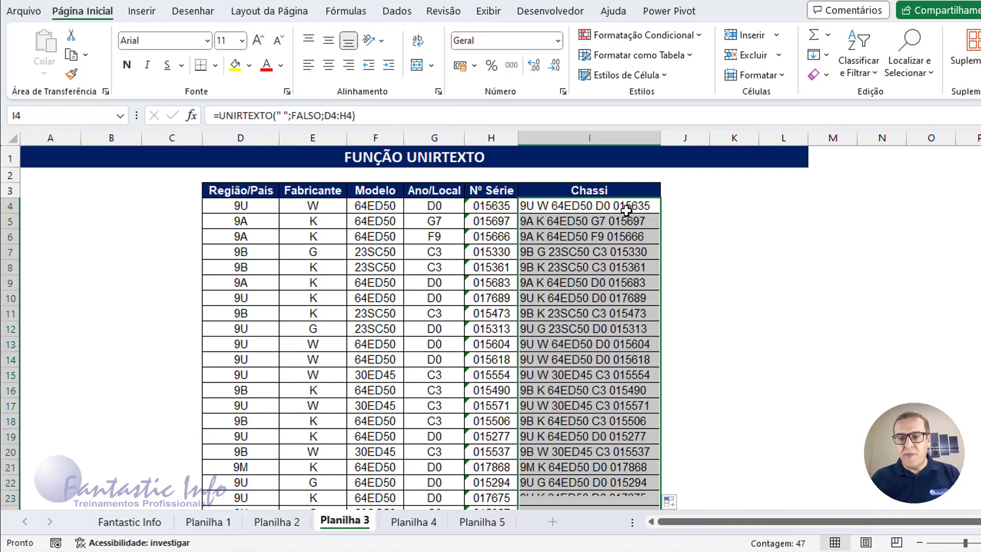
Step: Change the delimiter in I4 to an empty string, as =UNIRTEXTO("";FALSO;D4:H4), and refill the Chassi column with it
{"action": "left_click", "coordinate": [610, 206]}
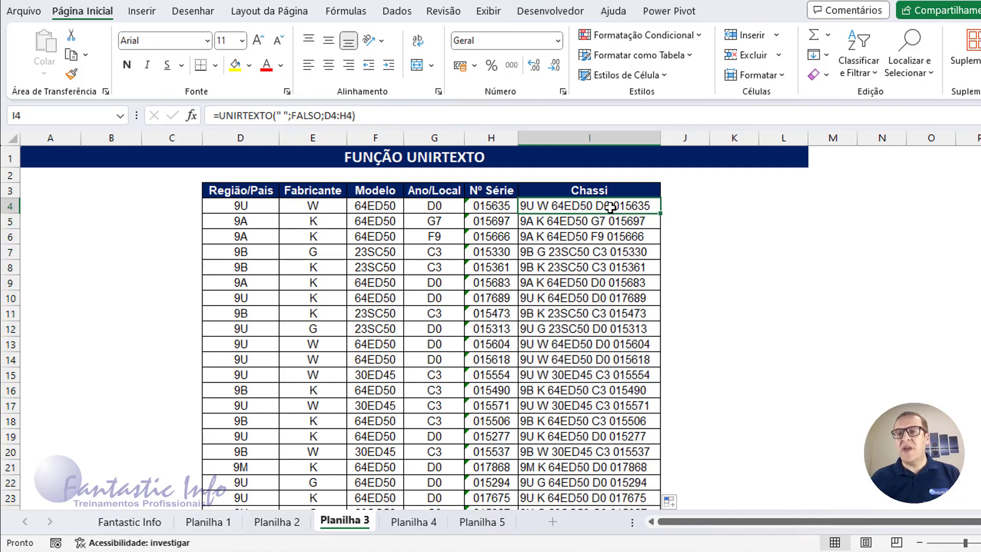
{"action": "double_click", "coordinate": [610, 206]}
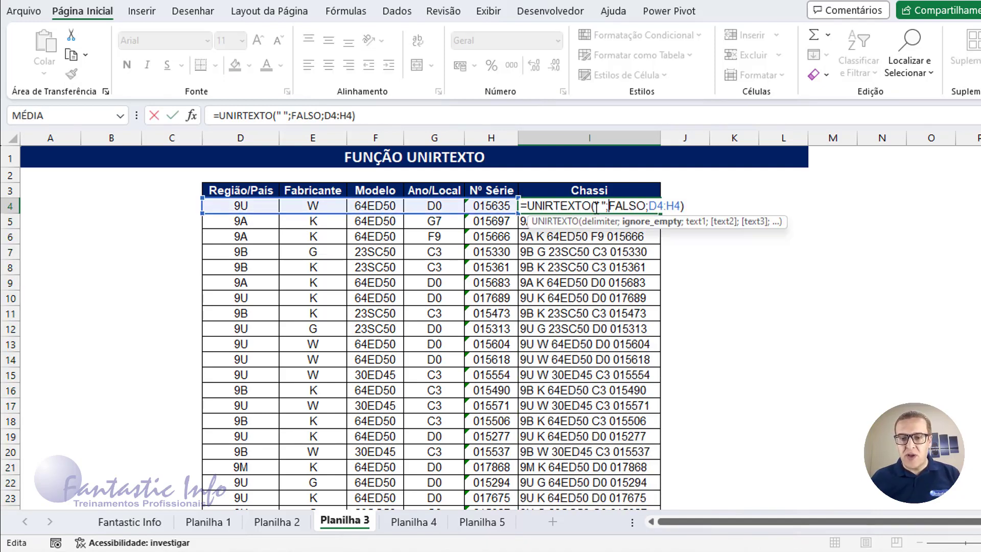
{"action": "key", "text": "BackSpace"}
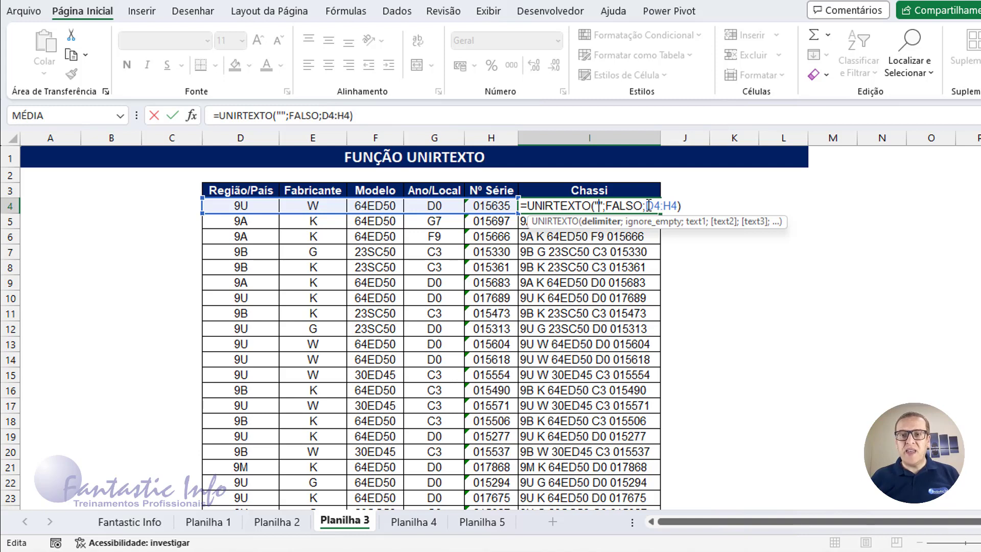
{"action": "left_click", "coordinate": [687, 211]}
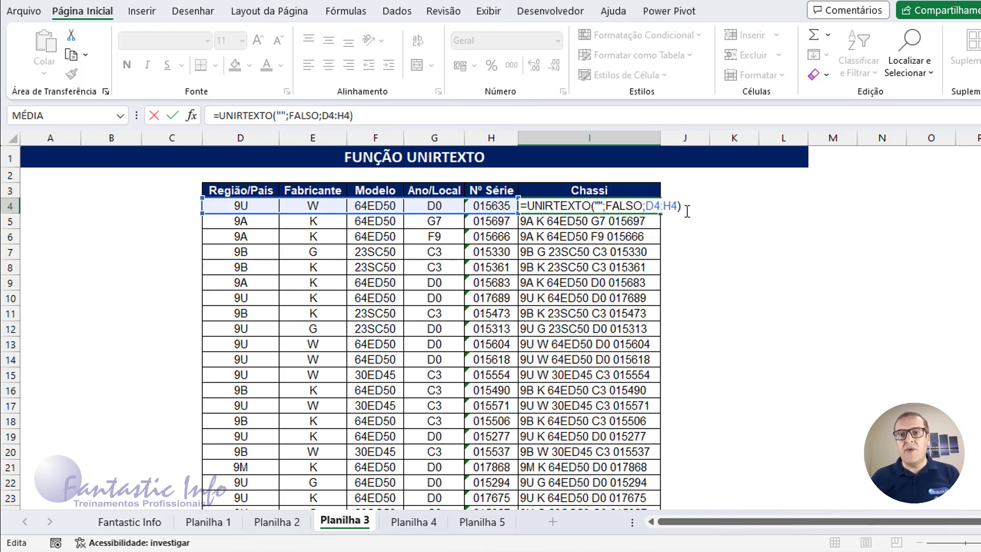
{"action": "key", "text": "Return"}
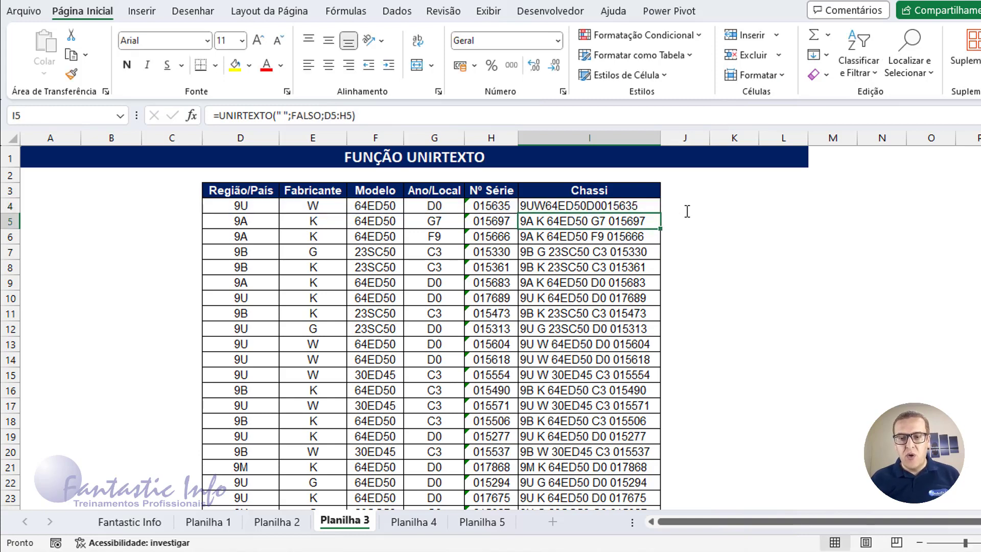
{"action": "left_click", "coordinate": [623, 208]}
{"action": "double_click", "coordinate": [659, 213]}
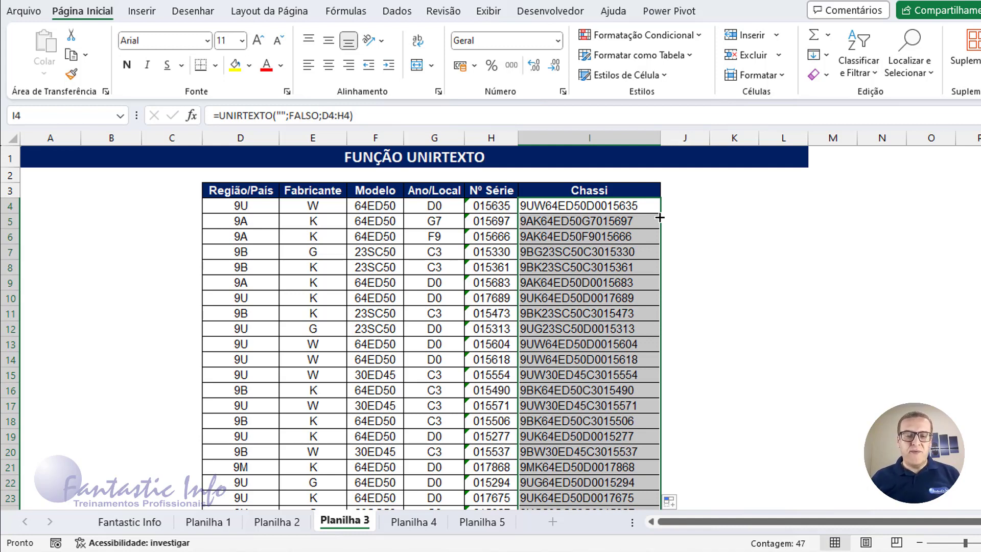
Step: Go to sheet Planilha 4 and select cell I4, the first empty cell of the Chassi column
{"action": "left_click", "coordinate": [414, 522]}
{"action": "left_click", "coordinate": [581, 210]}
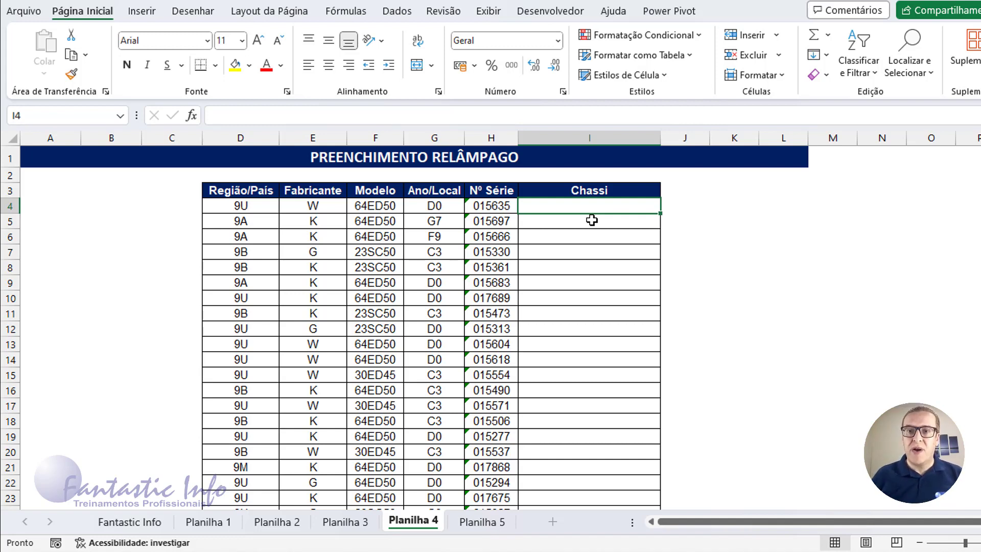
{"action": "type", "text": "="}
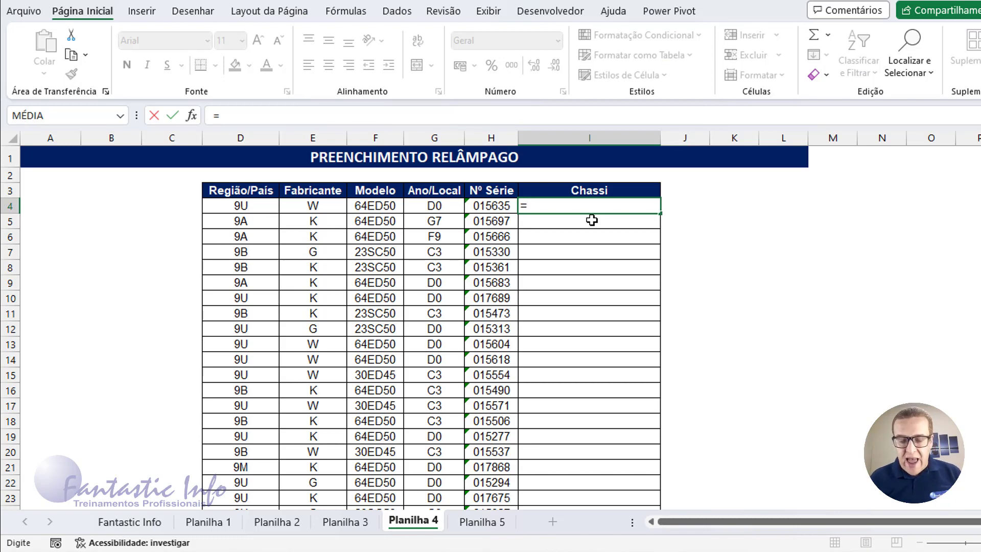
{"action": "type", "text": "9U"}
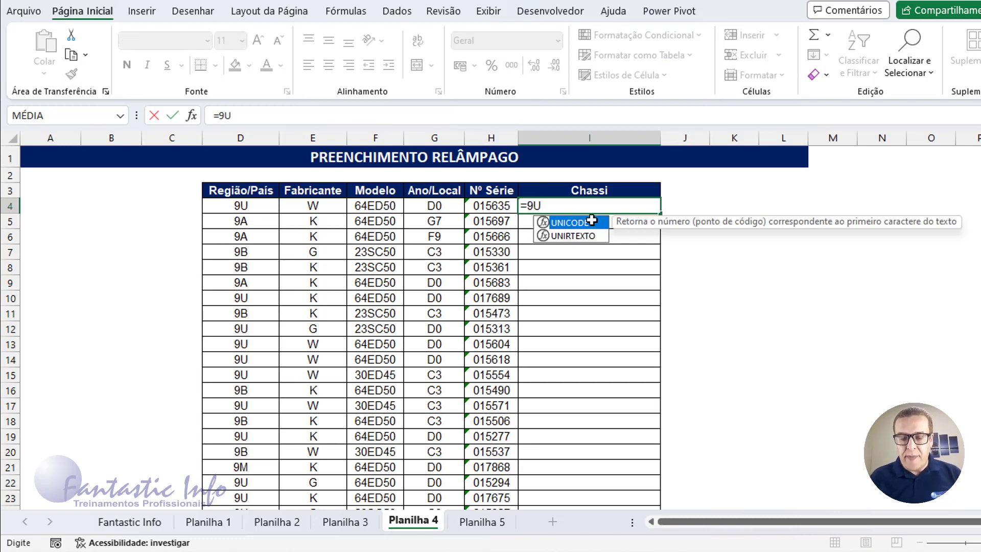
{"action": "key", "text": "BackSpace"}
{"action": "key", "text": "BackSpace"}
{"action": "key", "text": "BackSpace"}
Step: Enter the joined code 9UW64ED50D0015635 as plain text in cell I4, as the example for the Chassi column
{"action": "type", "text": "9"}
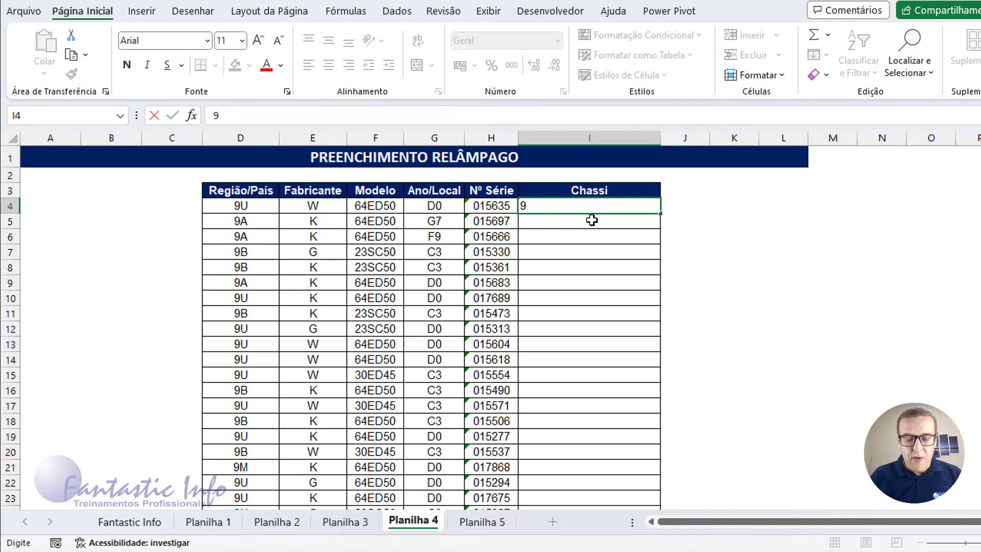
{"action": "type", "text": "U"}
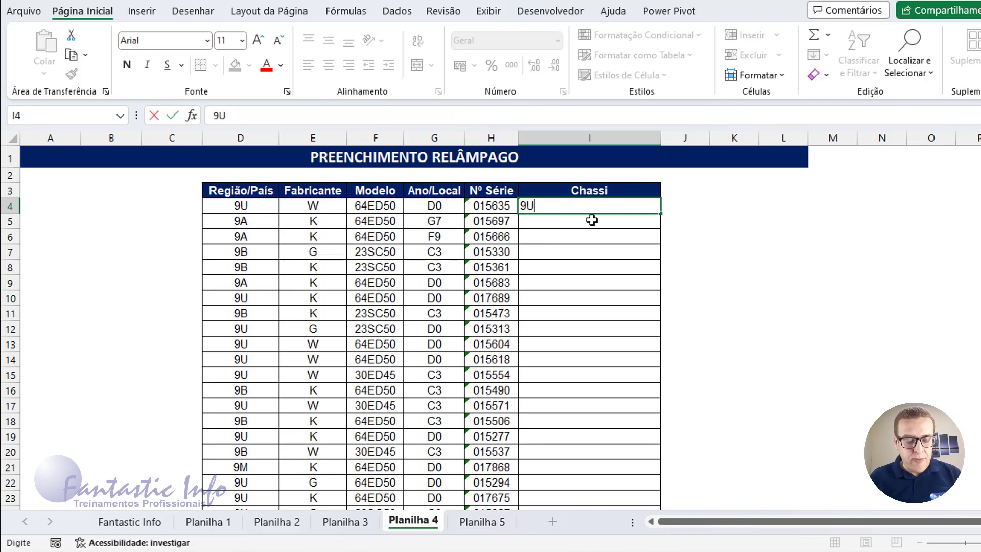
{"action": "type", "text": "W6"}
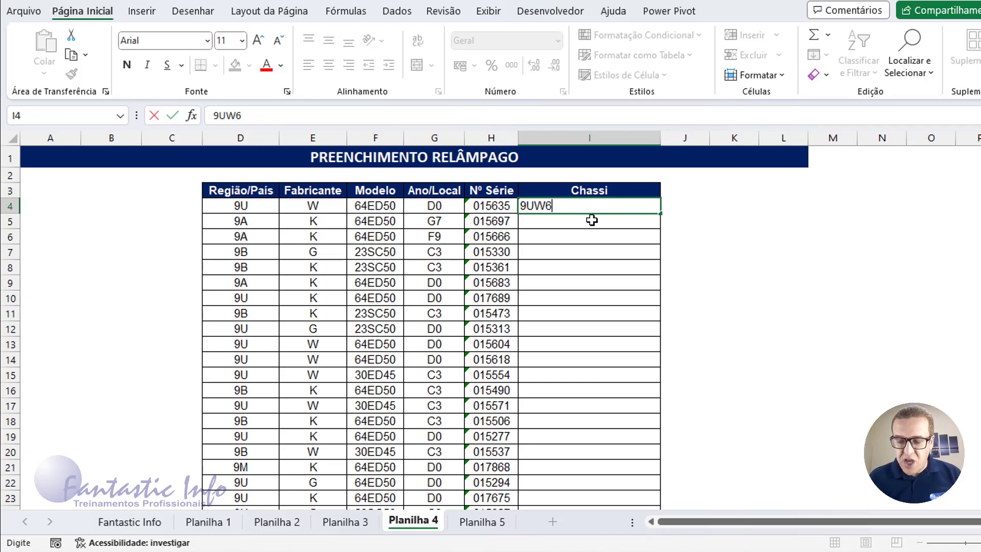
{"action": "type", "text": "4E"}
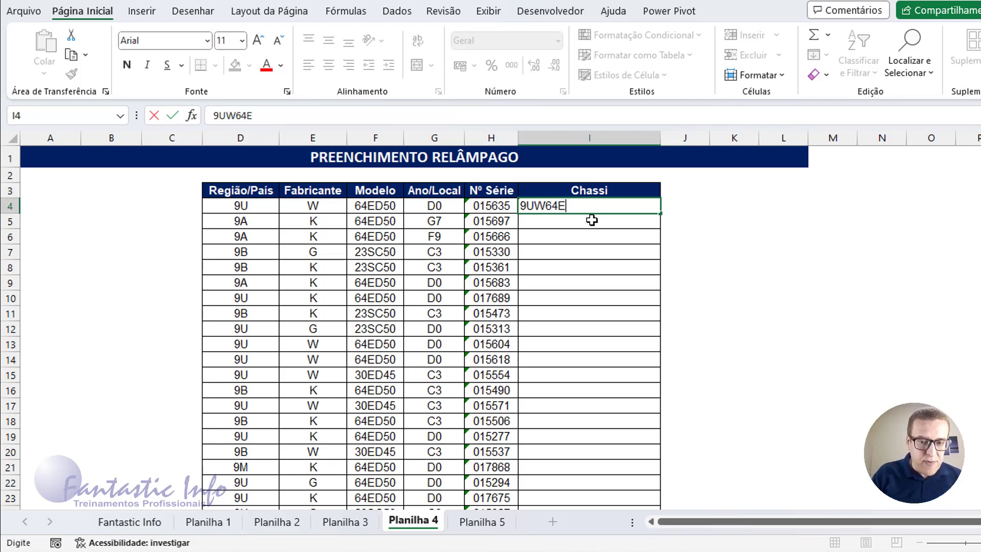
{"action": "type", "text": "D50"}
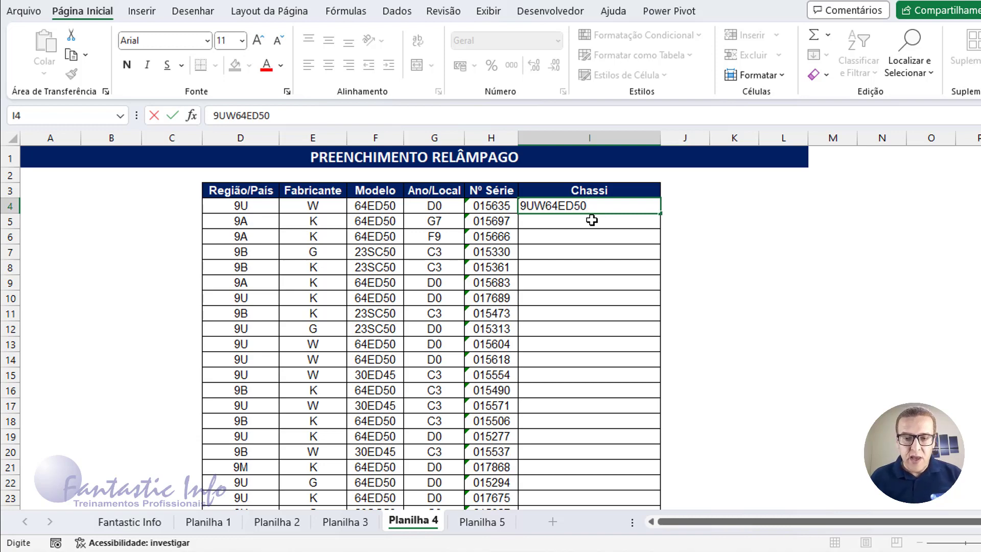
{"action": "type", "text": "D0"}
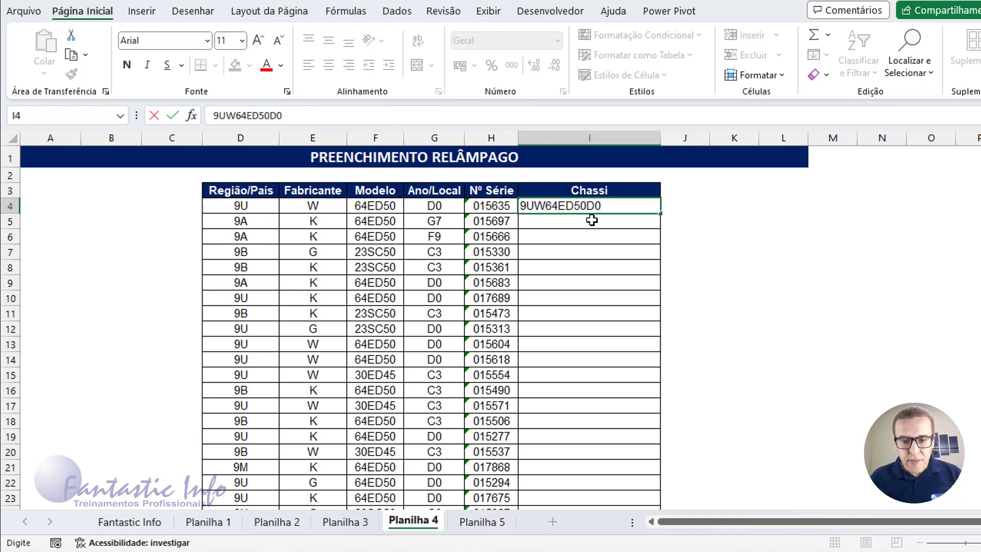
{"action": "type", "text": "015"}
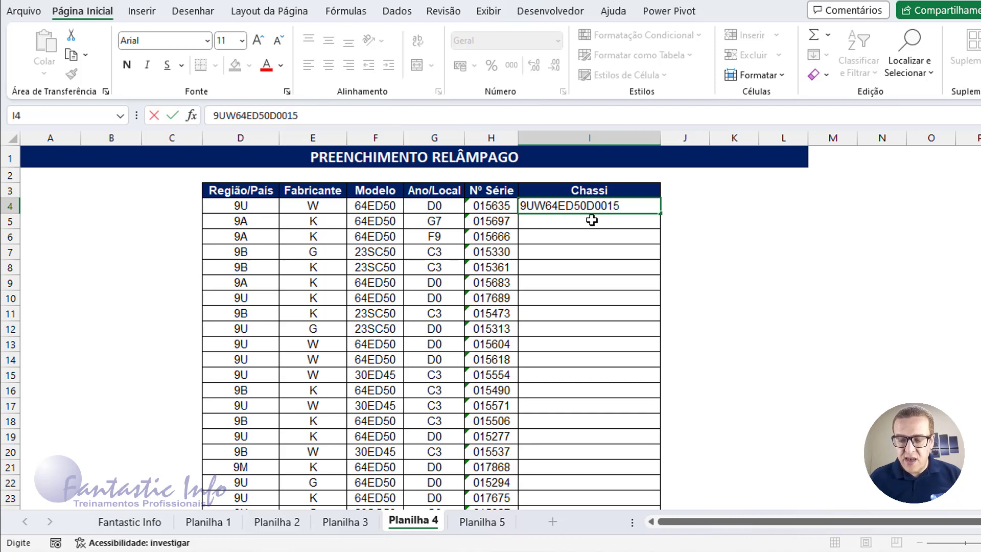
{"action": "type", "text": "63"}
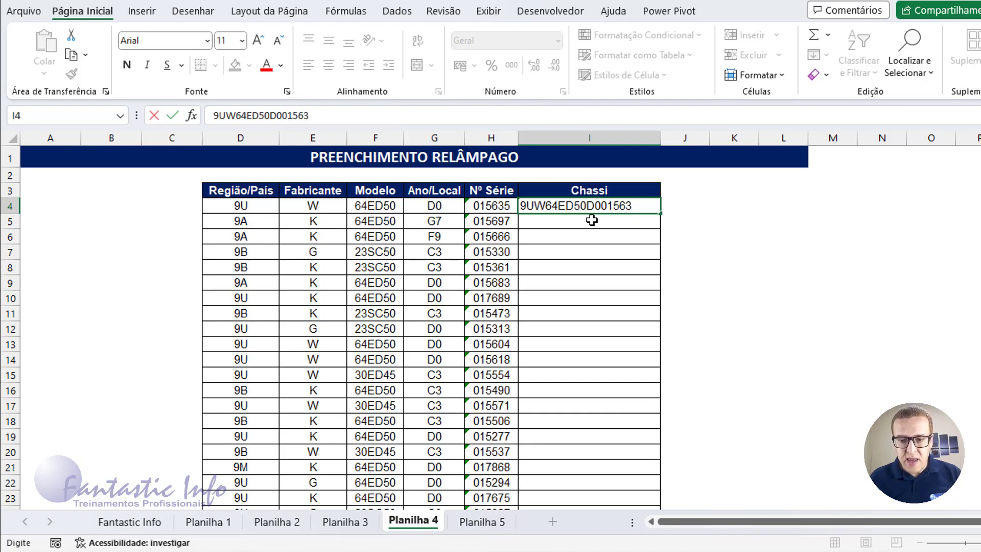
{"action": "type", "text": "5"}
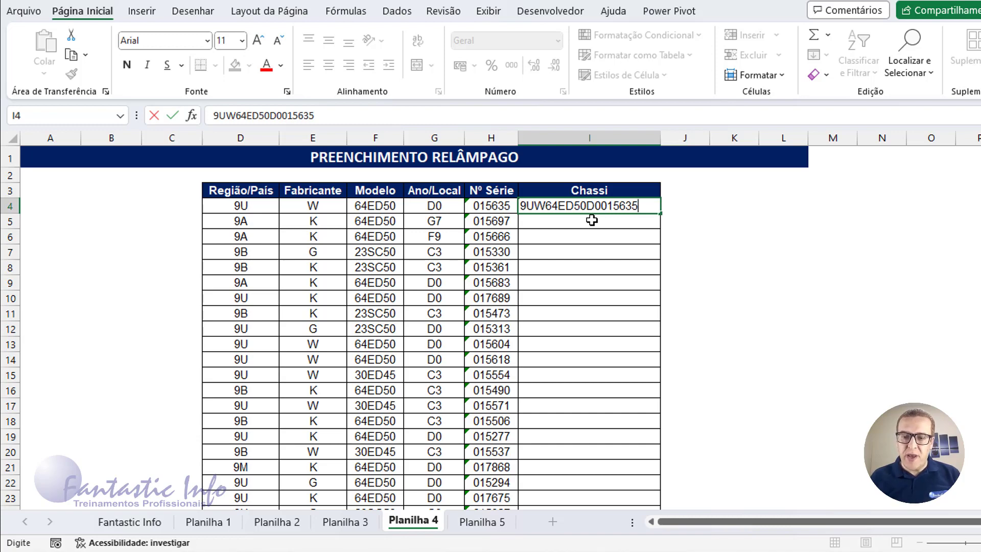
{"action": "key", "text": "Return"}
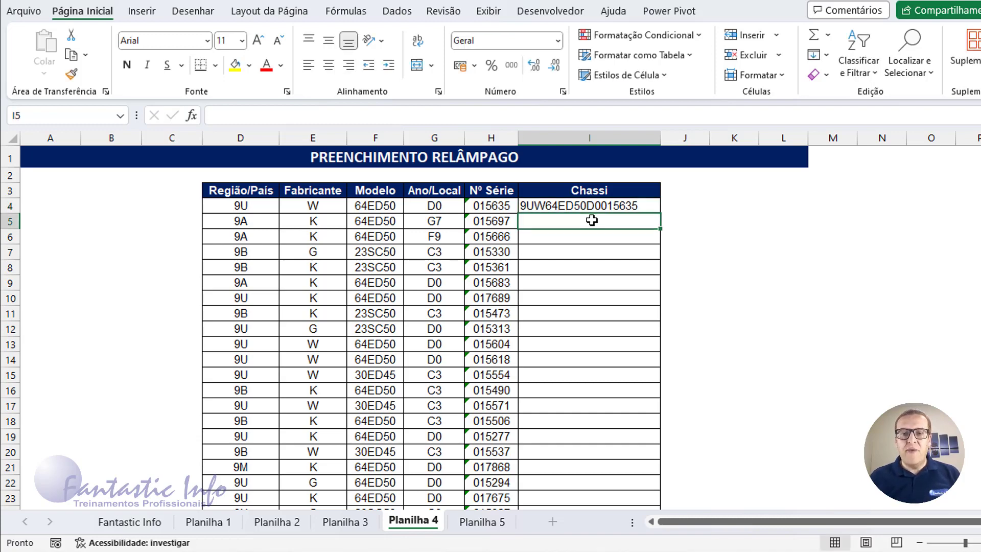
Step: Apply Flash Fill (Preenchimento Relâmpago) from I5 to complete the remaining rows of the Chassi column
{"action": "left_click", "coordinate": [398, 11]}
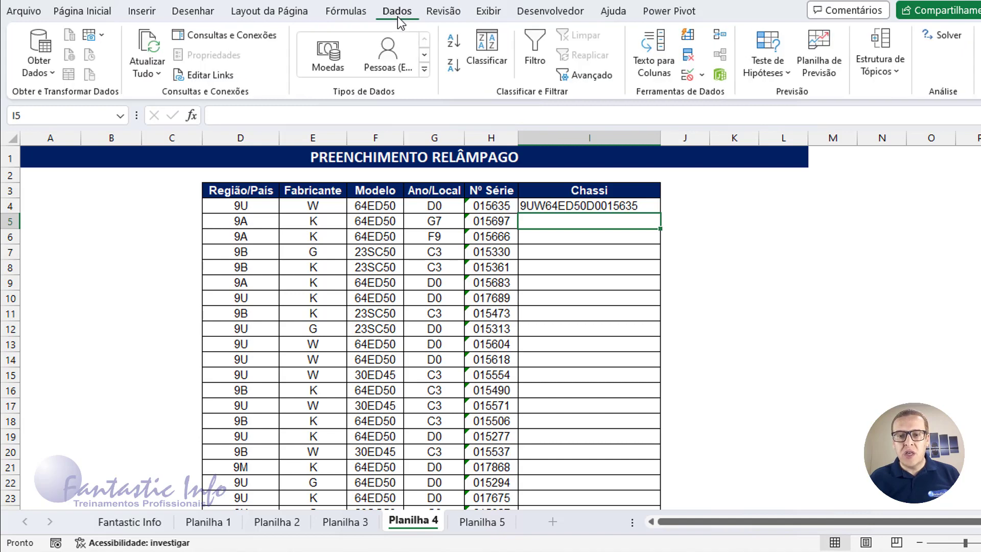
{"action": "left_click", "coordinate": [689, 38]}
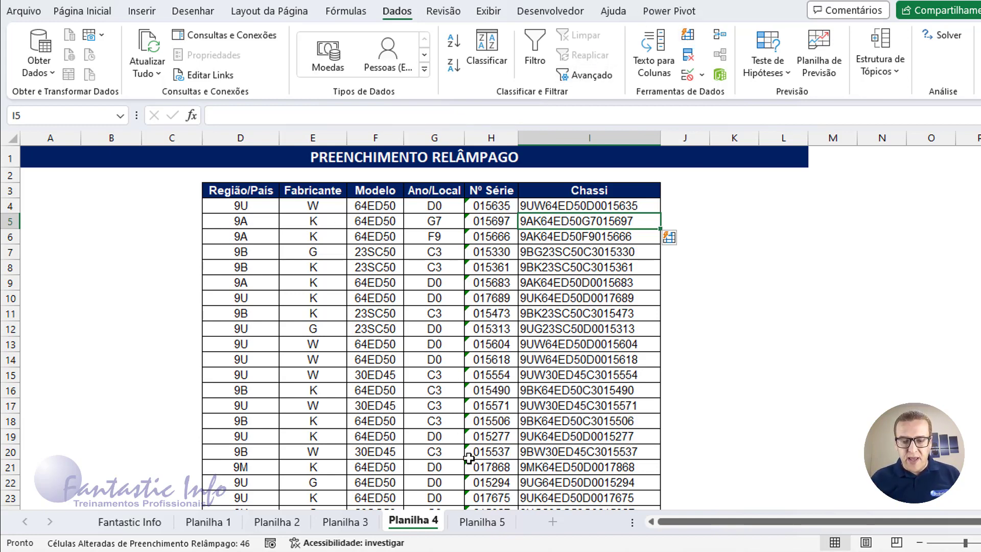
Step: Go to sheet Planilha 5 and select the whole data range D3:H50, including the headers
{"action": "left_click", "coordinate": [481, 522]}
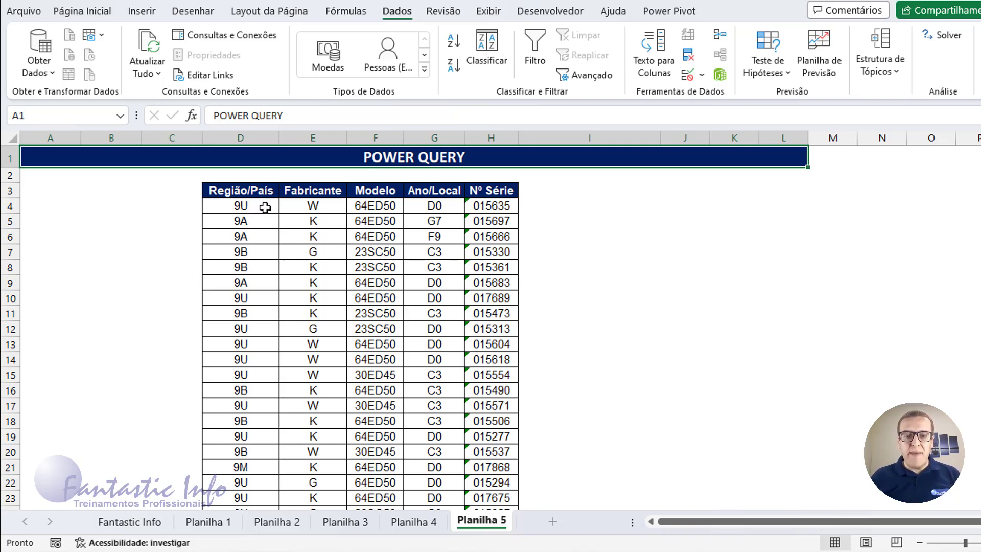
{"action": "left_click", "coordinate": [246, 194]}
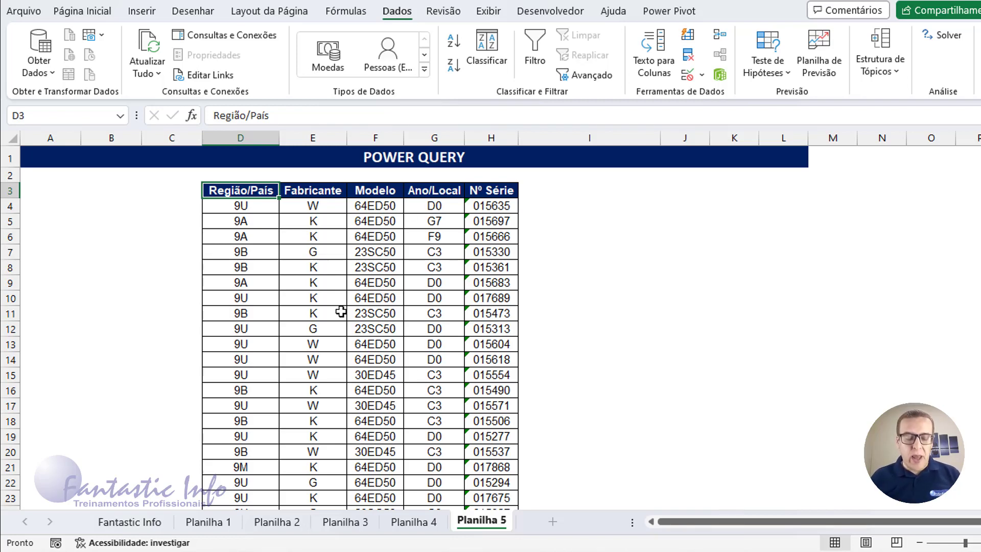
{"action": "key", "text": "ctrl+t"}
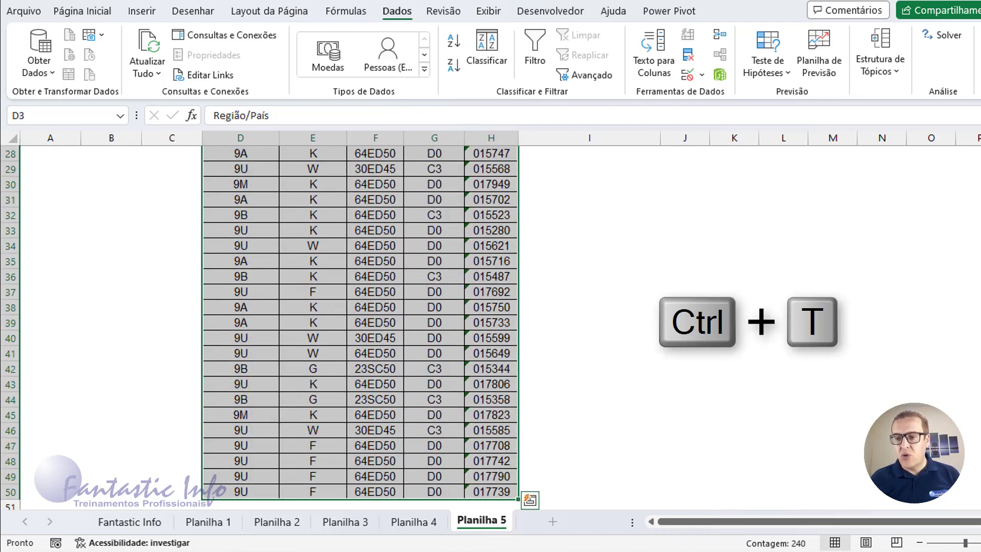
{"action": "scroll", "coordinate": [452, 263], "scroll_direction": "up", "scroll_amount": 9}
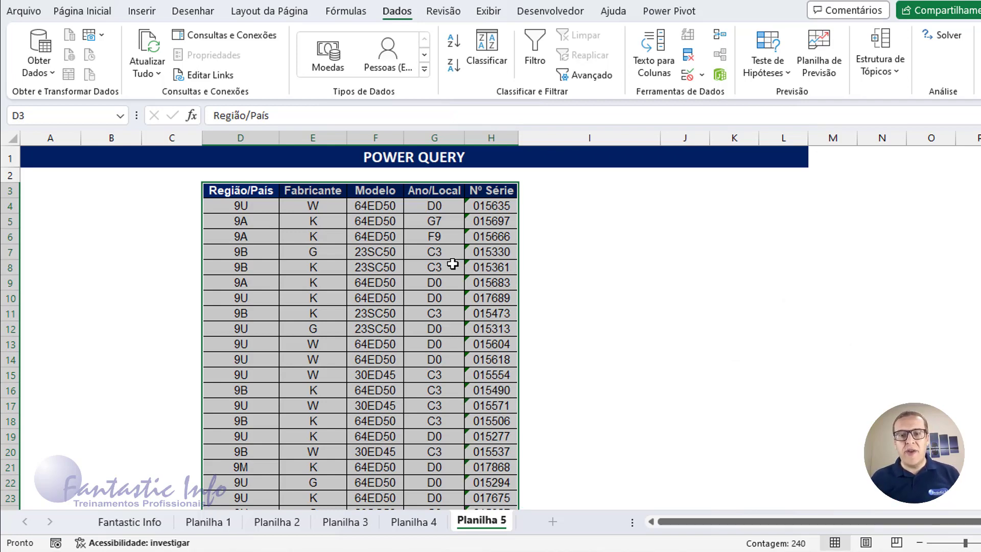
Step: Load range $D$3:$H$50 into the Power Query Editor from Tabela/Intervalo, as a table with headers
{"action": "left_click", "coordinate": [49, 74]}
{"action": "mouse_move", "coordinate": [115, 250]}
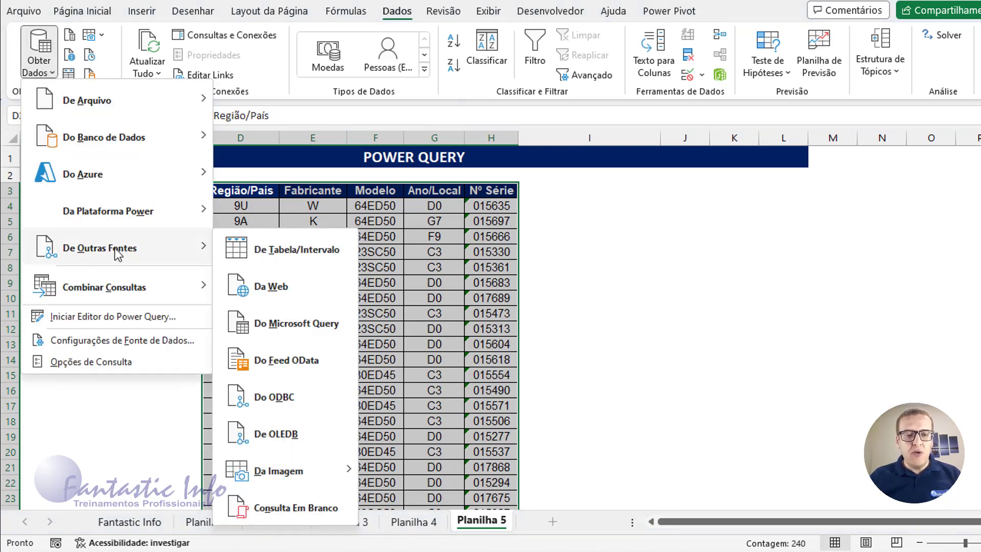
{"action": "left_click", "coordinate": [296, 250]}
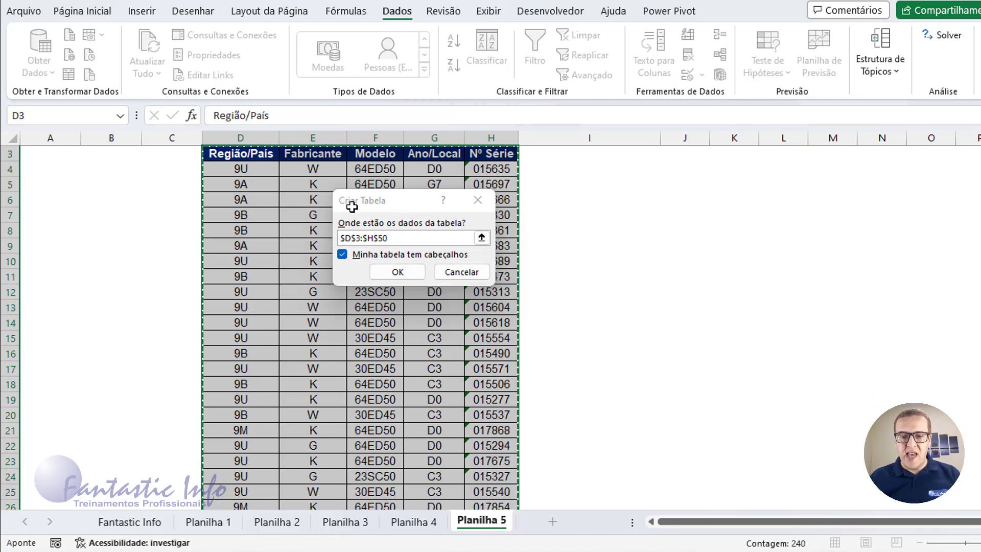
{"action": "left_click", "coordinate": [419, 275]}
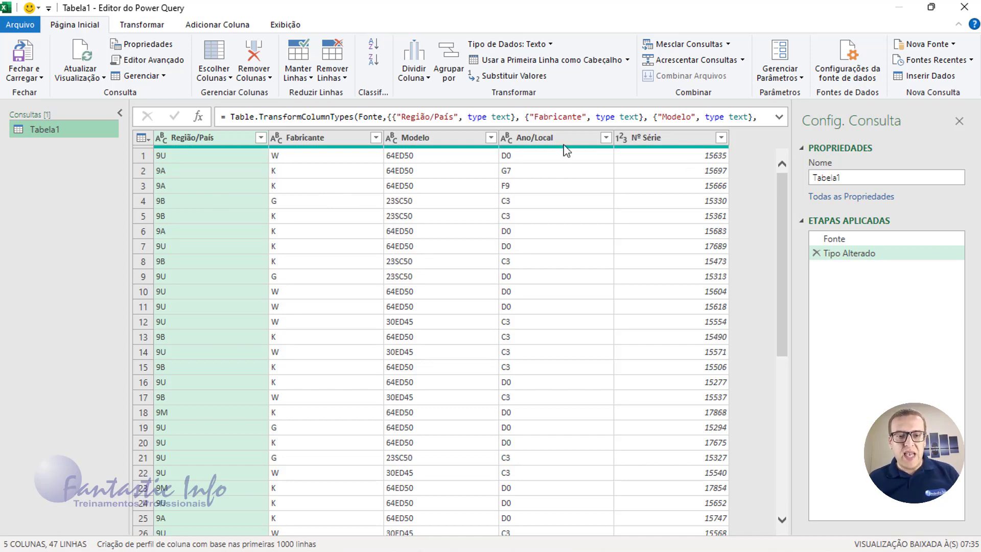
Step: Select the adjacent columns from Região/País through Nº Série as one block
{"action": "left_click", "coordinate": [212, 142]}
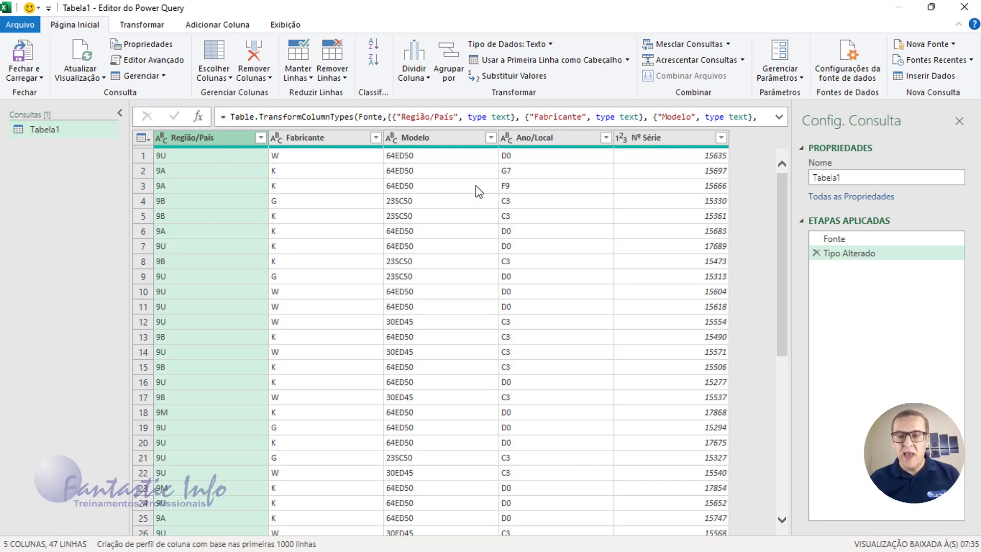
{"action": "left_click", "coordinate": [653, 139], "text": "shift"}
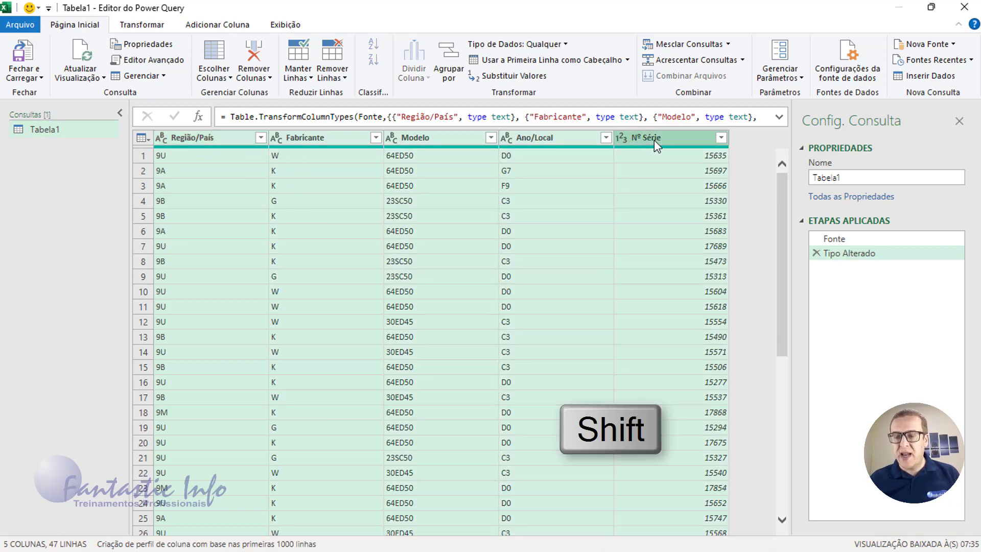
{"action": "left_click", "coordinate": [190, 139]}
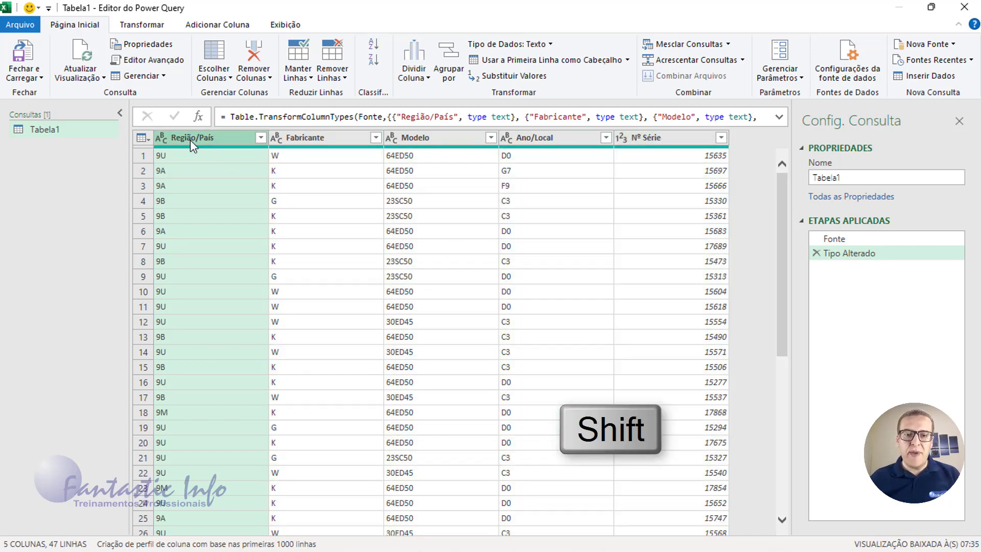
{"action": "left_click", "coordinate": [666, 136], "text": "shift"}
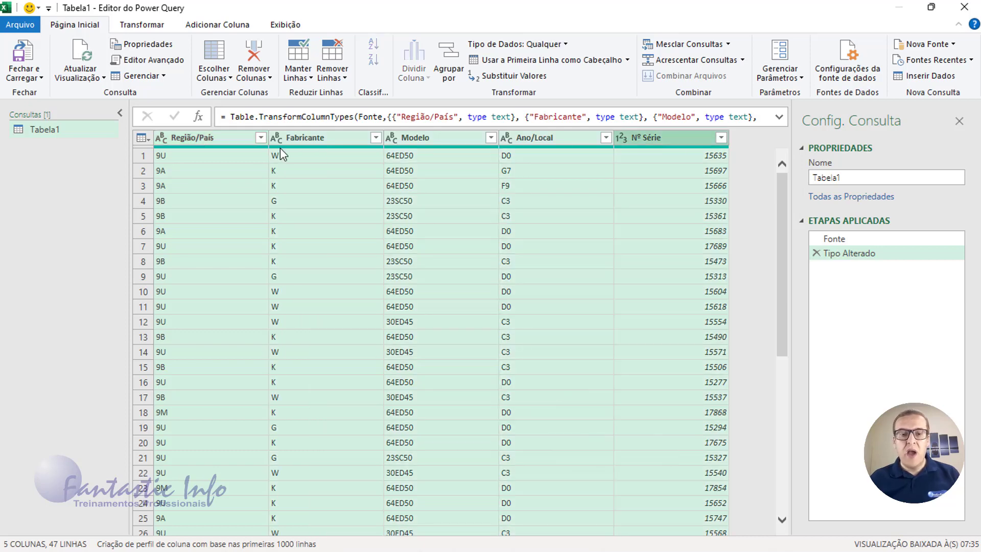
Step: Add a merged column named Chassi that joins Região/País, Fabricante, Modelo, Ano/Local and Nº Série, in that order, with no separator
{"action": "left_click", "coordinate": [201, 143]}
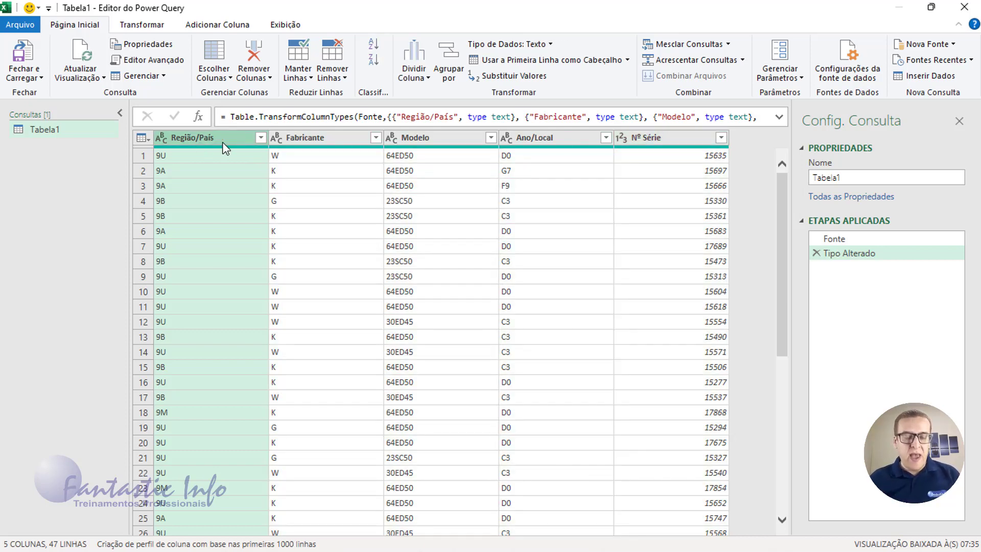
{"action": "left_click", "coordinate": [312, 145], "text": "ctrl"}
{"action": "left_click", "coordinate": [414, 143], "text": "ctrl"}
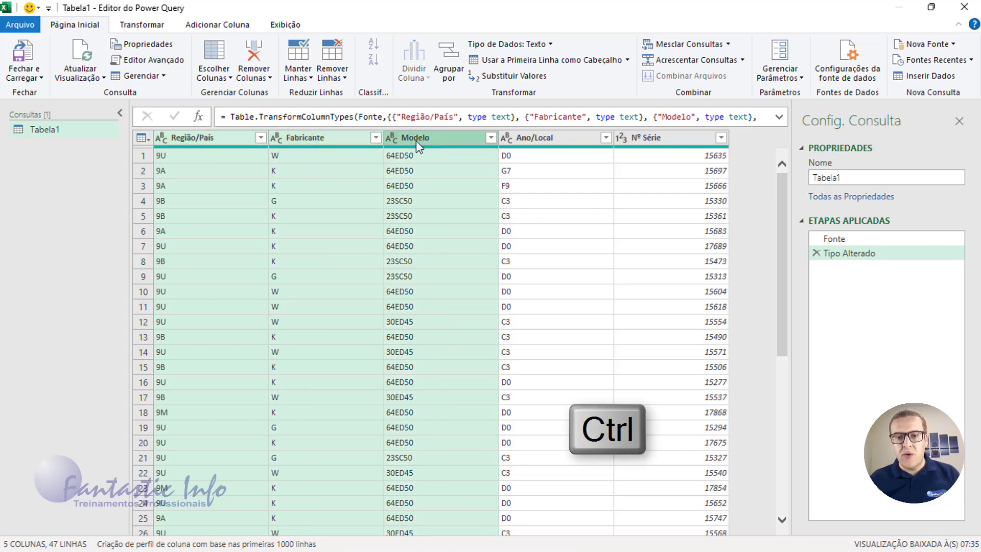
{"action": "left_click", "coordinate": [546, 140], "text": "ctrl"}
{"action": "left_click", "coordinate": [677, 142], "text": "ctrl"}
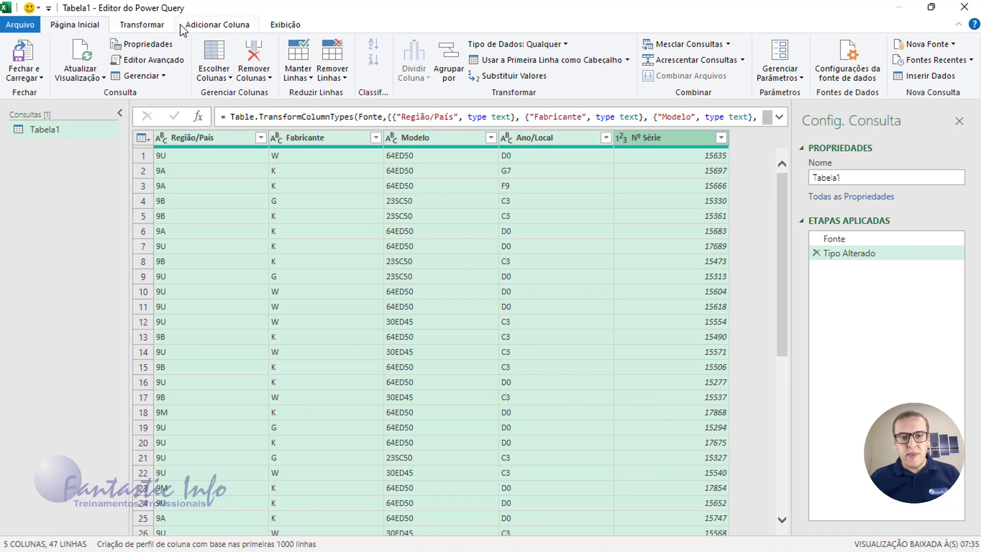
{"action": "left_click", "coordinate": [212, 27]}
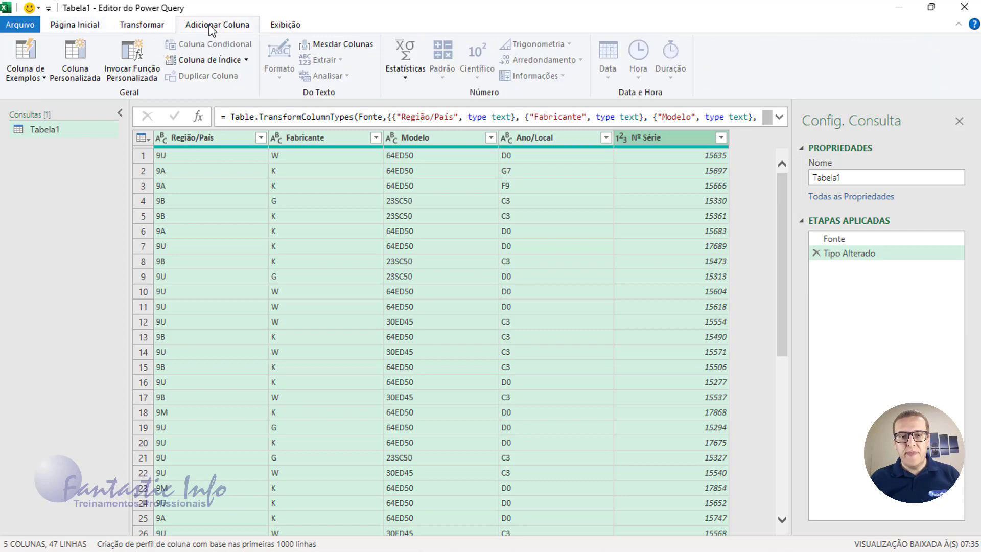
{"action": "left_click", "coordinate": [343, 49]}
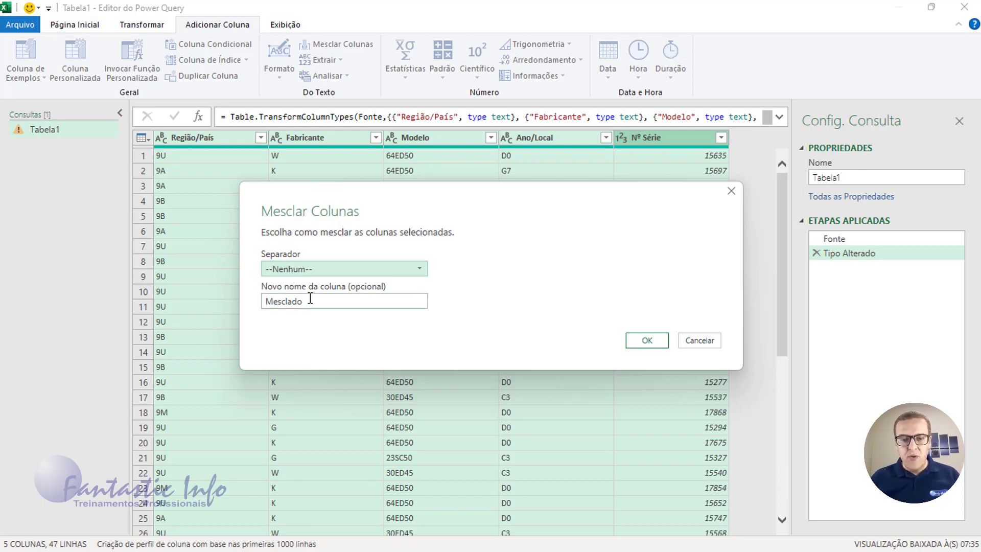
{"action": "left_click_drag", "start_coordinate": [308, 300], "coordinate": [265, 301]}
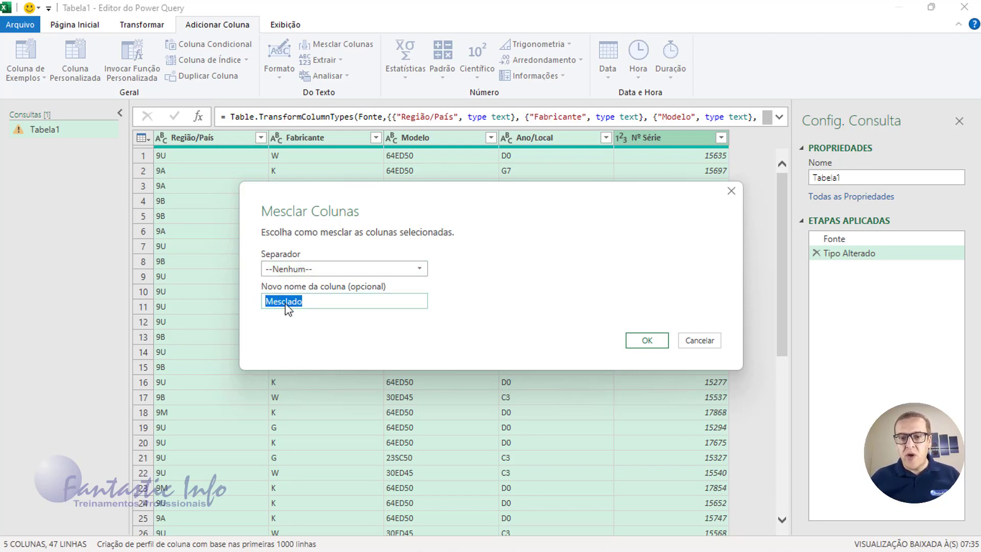
{"action": "type", "text": "Cha"}
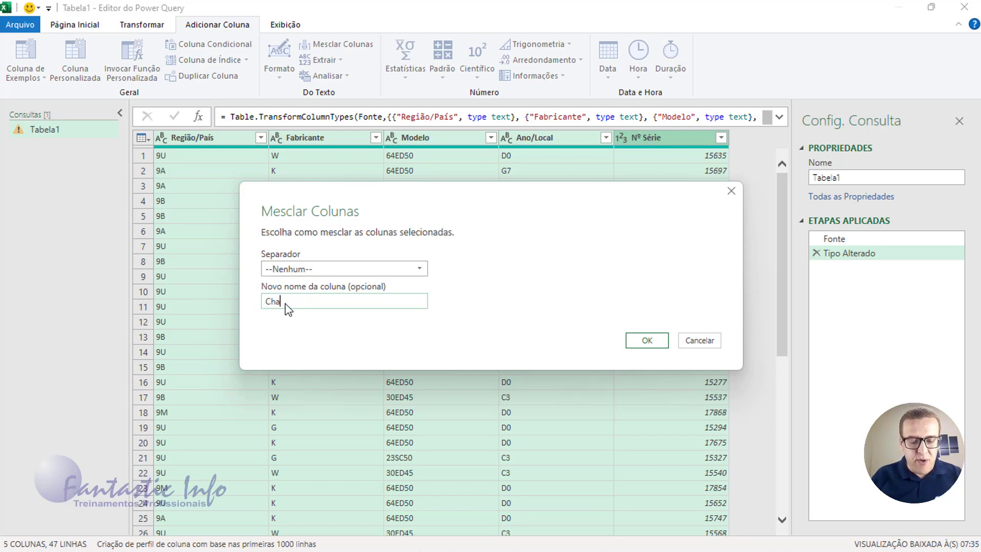
{"action": "type", "text": "ssi"}
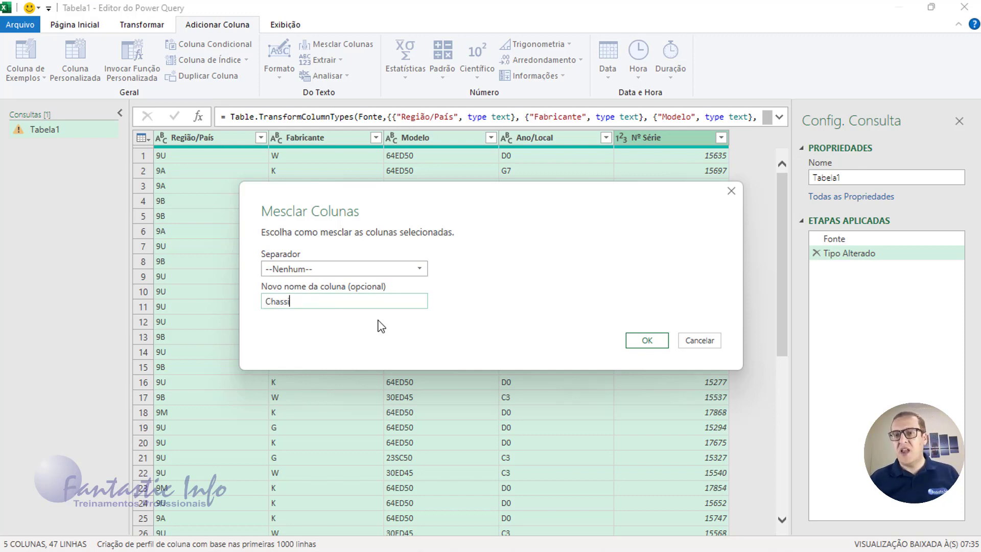
{"action": "left_click", "coordinate": [645, 343]}
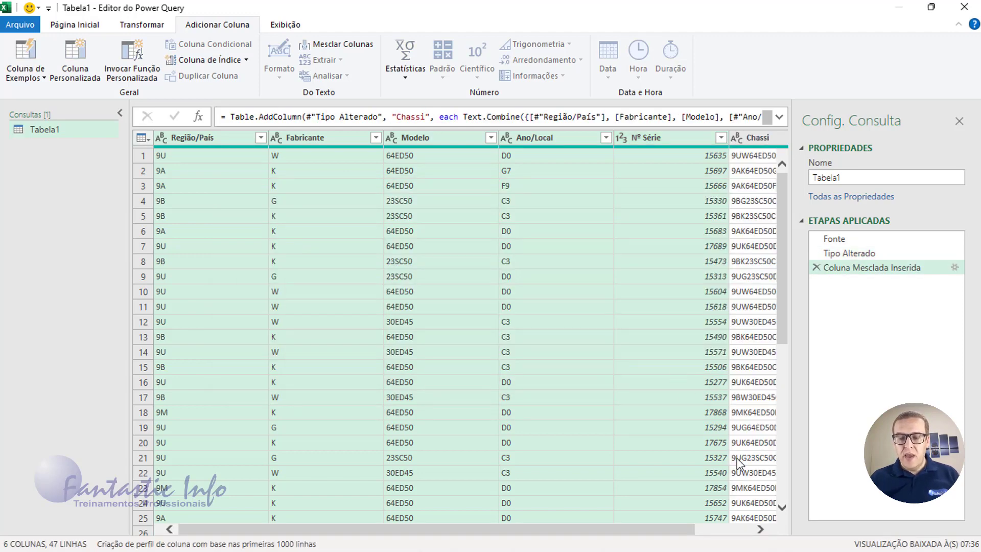
Step: Check the Chassi column, and close the editor with Fechar e Carregar to load the query into a new worksheet
{"action": "left_click", "coordinate": [761, 530]}
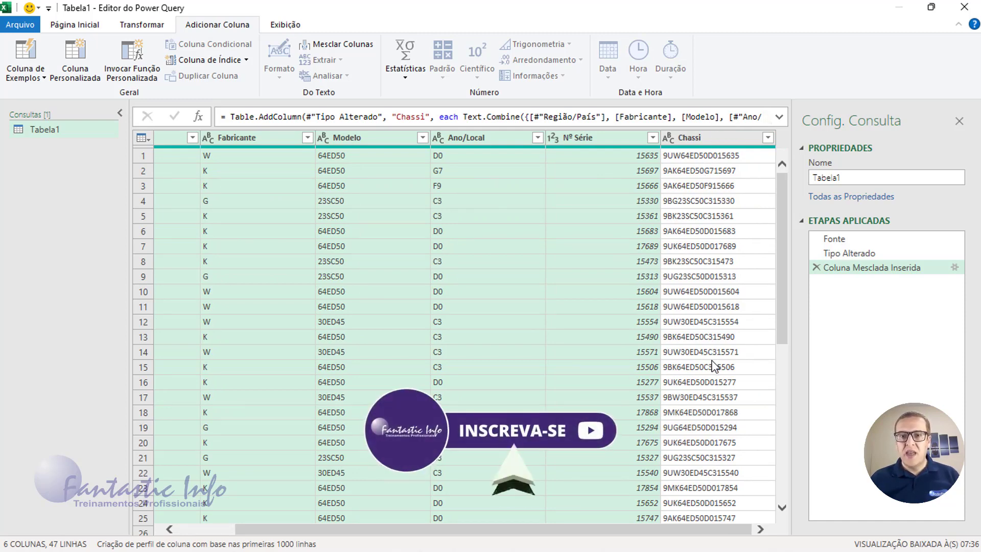
{"action": "left_click_drag", "start_coordinate": [613, 532], "coordinate": [475, 539]}
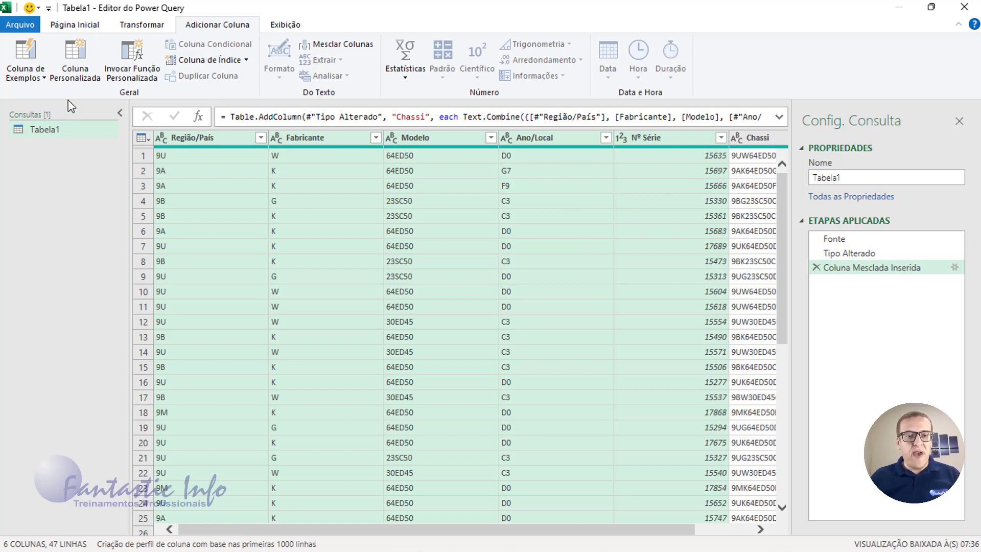
{"action": "left_click", "coordinate": [77, 26]}
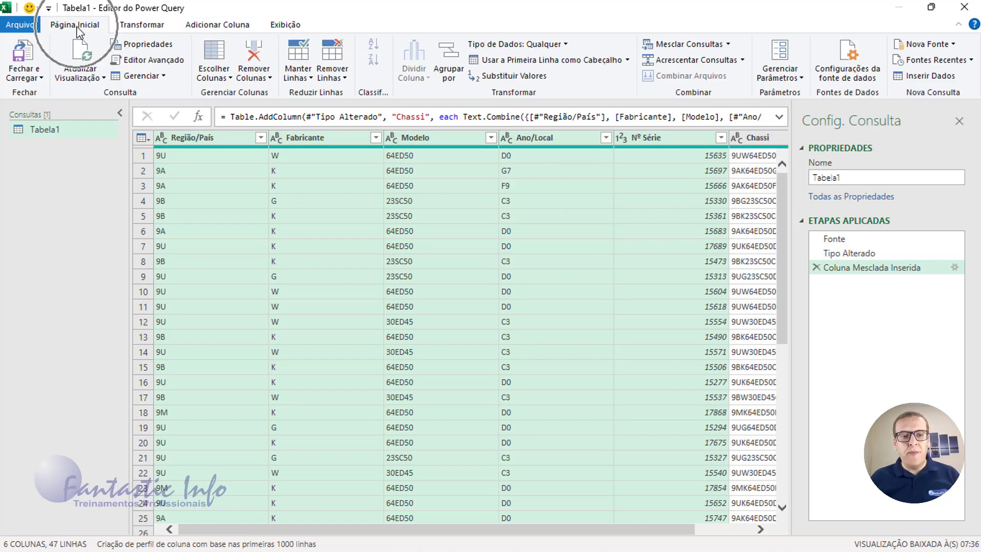
{"action": "left_click", "coordinate": [38, 78]}
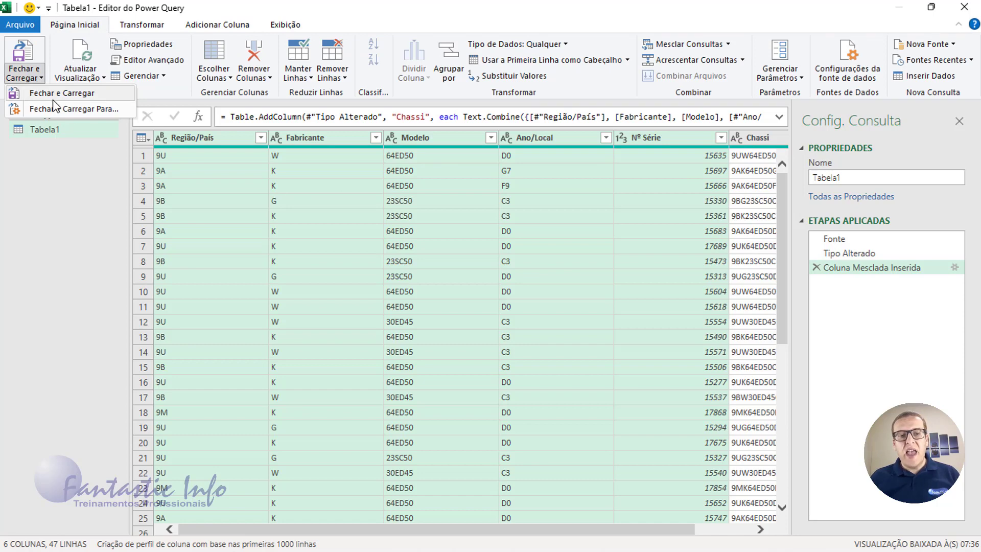
{"action": "left_click", "coordinate": [56, 96]}
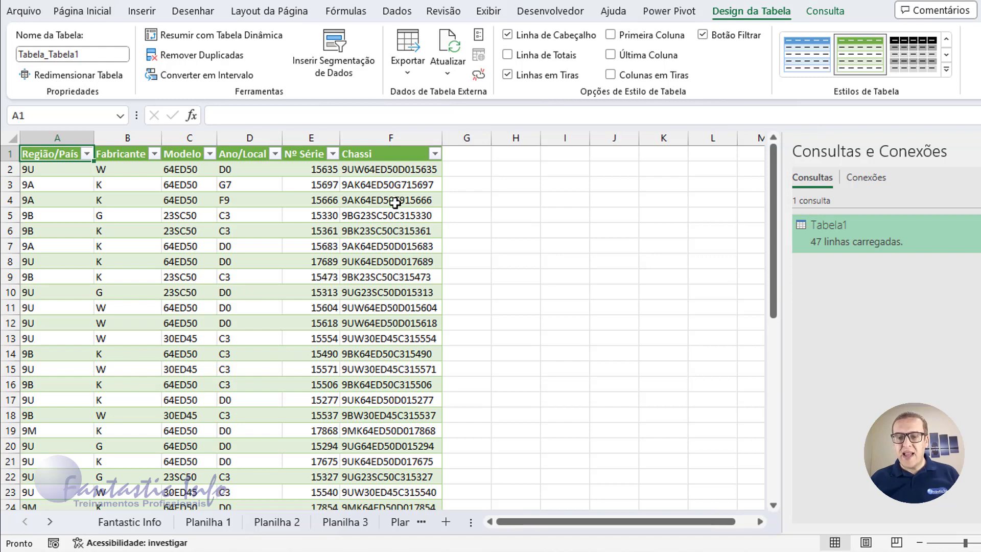
Step: Compare the loaded query table on sheet Tabela1 with the source table on Planilha 5, and refresh the loaded table
{"action": "left_click", "coordinate": [49, 521]}
{"action": "left_click", "coordinate": [50, 521]}
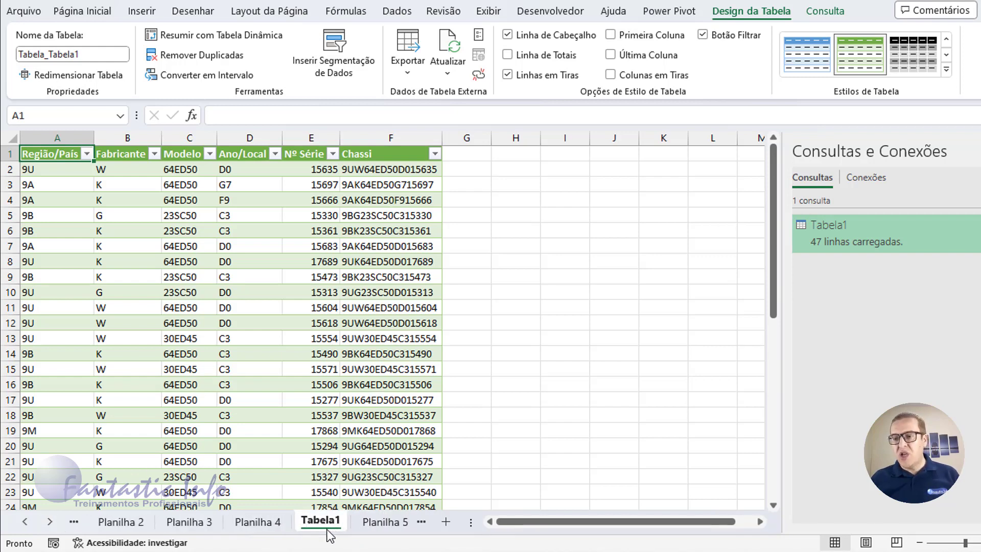
{"action": "left_click", "coordinate": [372, 525]}
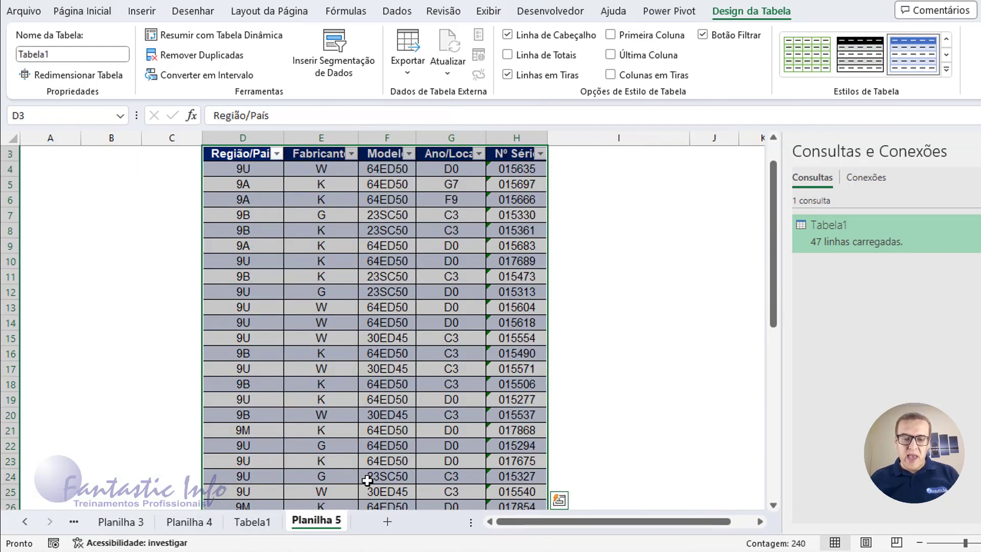
{"action": "left_click", "coordinate": [261, 522]}
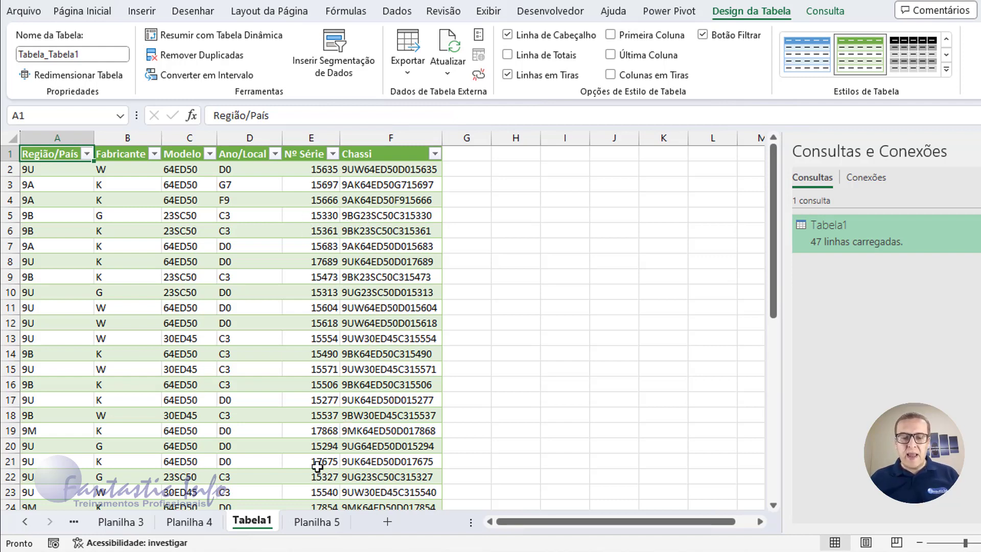
{"action": "left_click", "coordinate": [314, 526]}
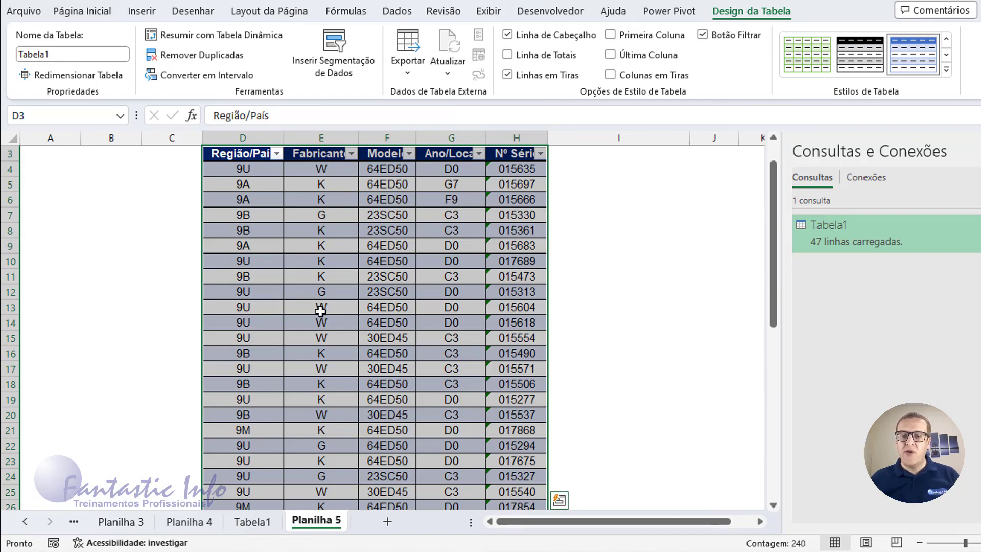
{"action": "left_click", "coordinate": [252, 521]}
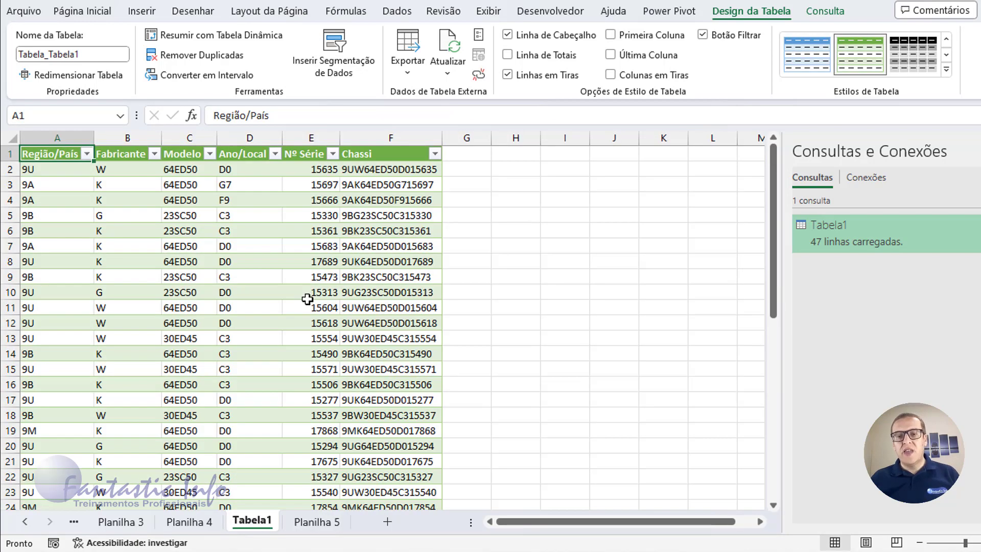
{"action": "left_click", "coordinate": [444, 61]}
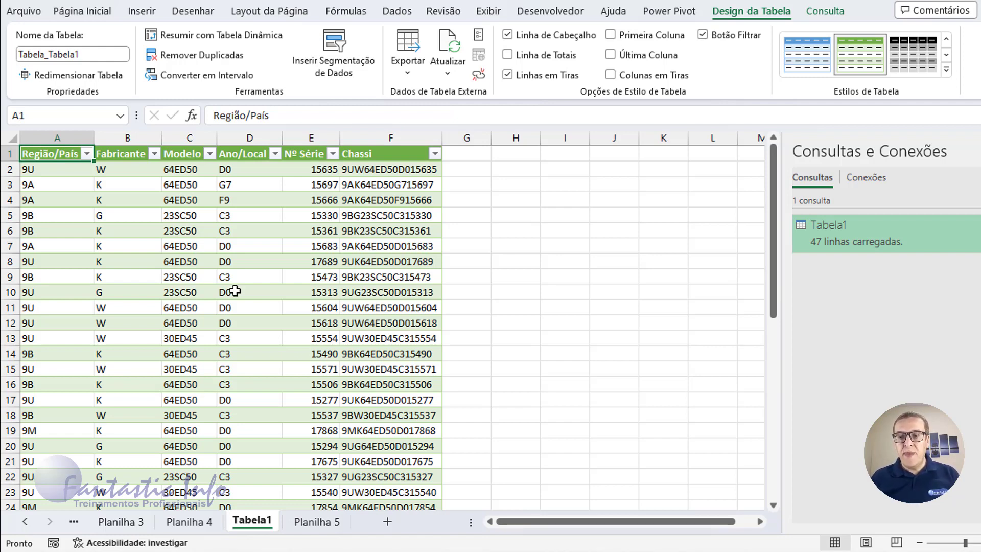
Step: Close Consultas e Conexões and return to the source table on sheet Planilha 5
{"action": "left_click", "coordinate": [979, 151]}
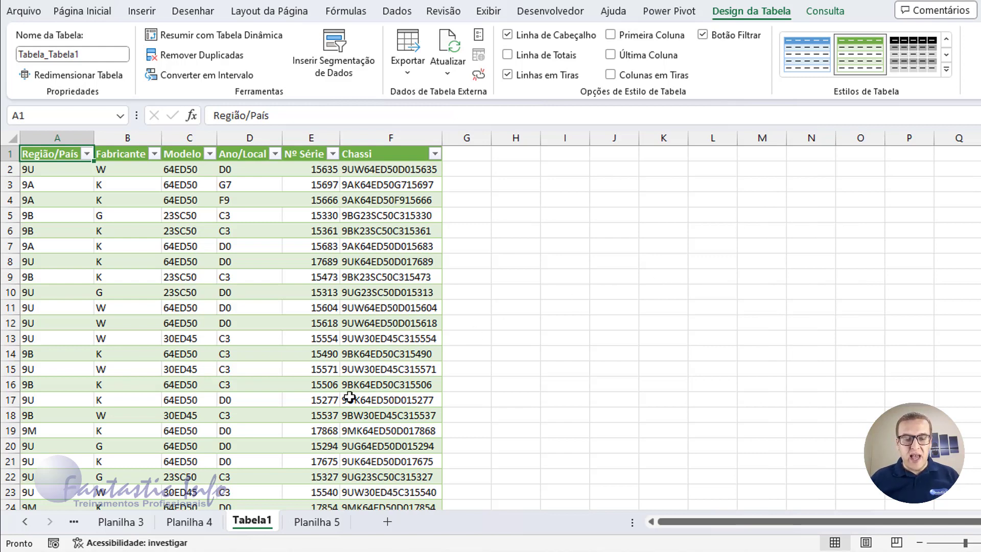
{"action": "left_click", "coordinate": [306, 521]}
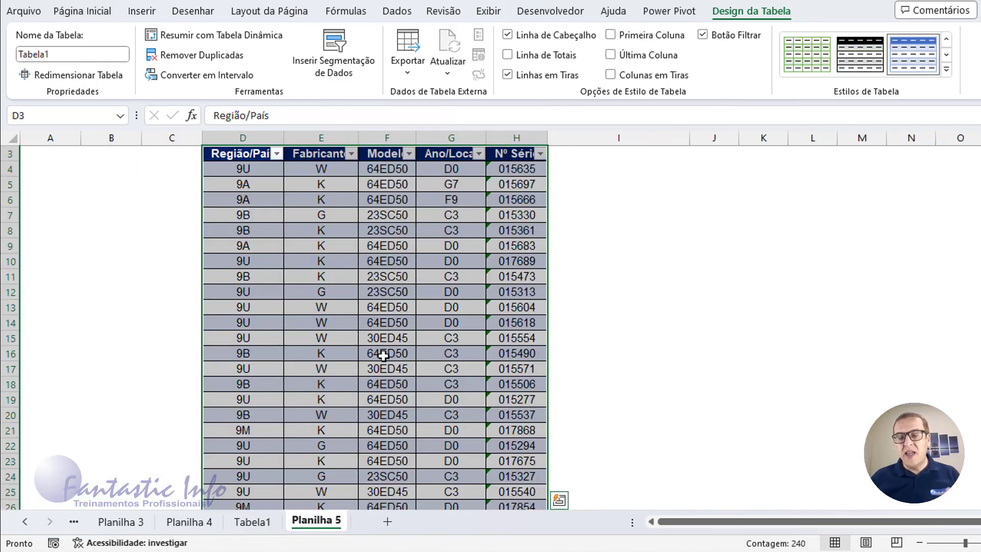
{"action": "scroll", "coordinate": [383, 356], "scroll_direction": "up", "scroll_amount": 1}
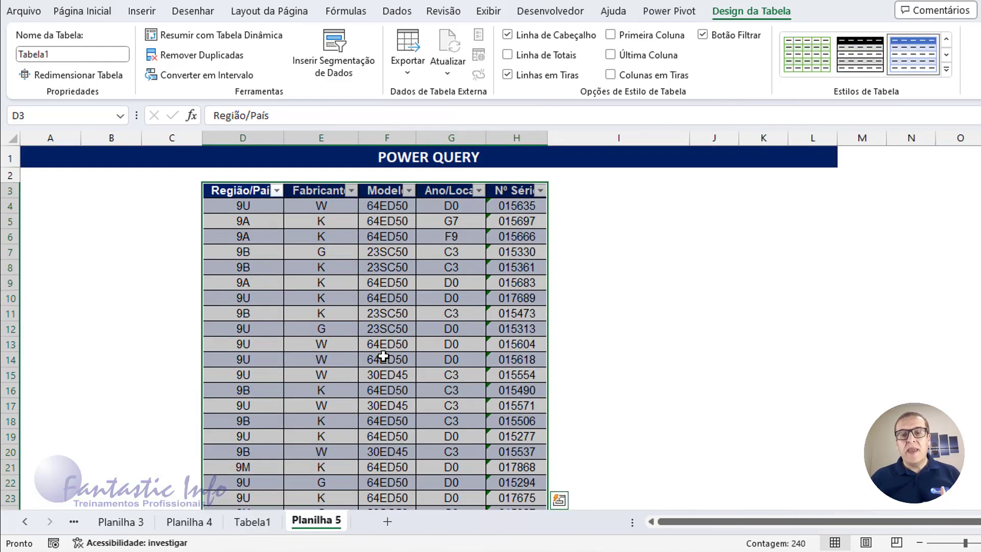